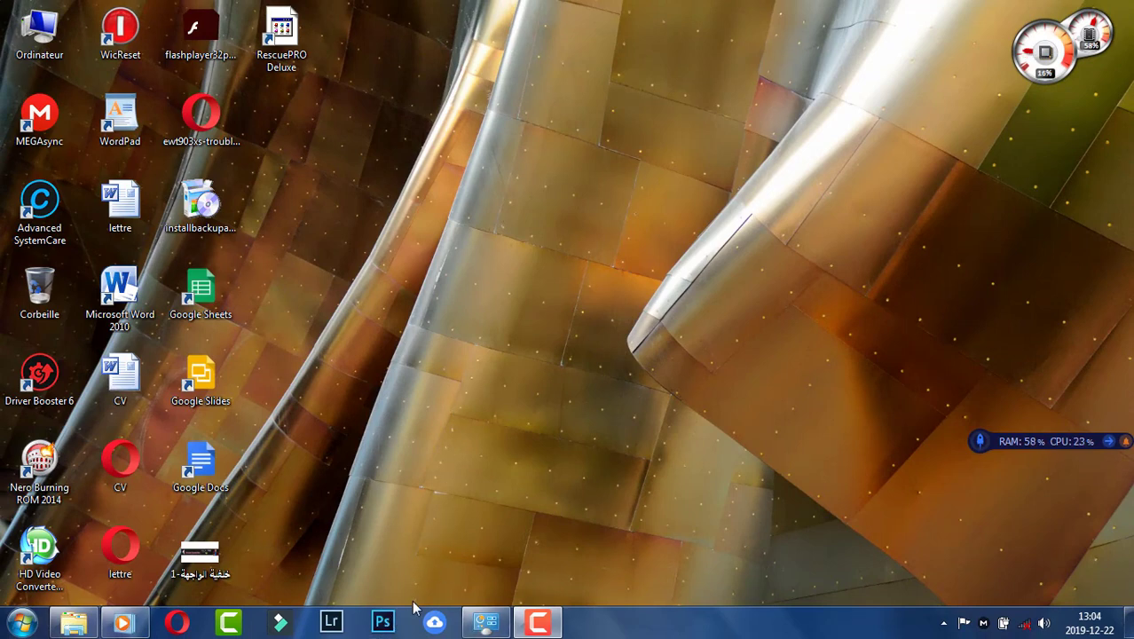
Launch Photoshop CS6 from the taskbar icon.
left_click(384, 625)
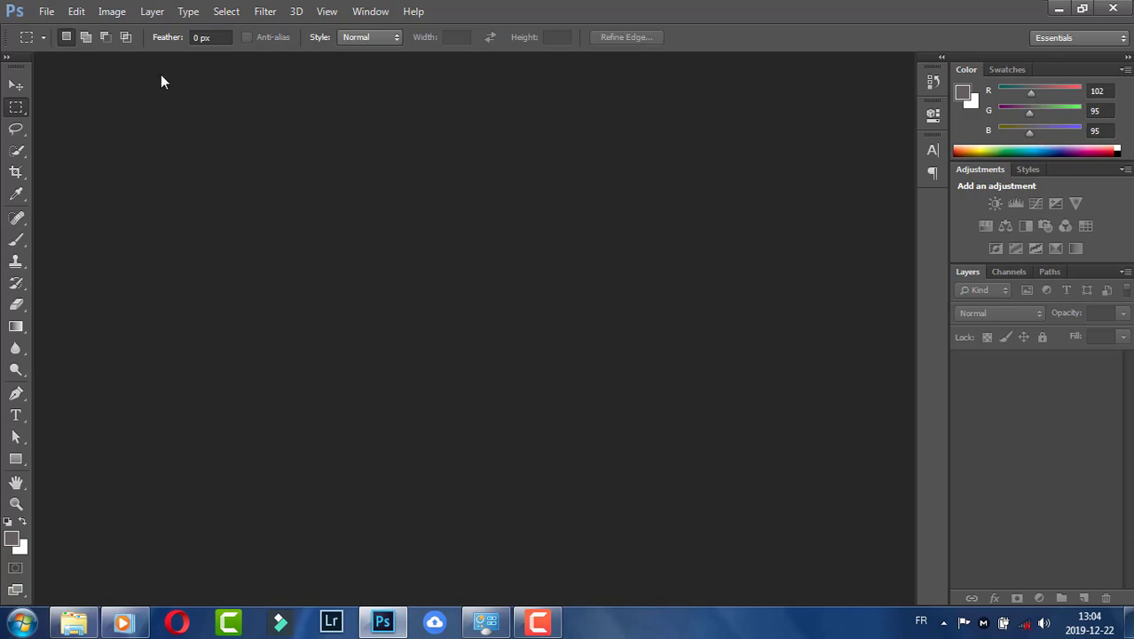
Start a new document with the International Paper A4 preset.
left_click(44, 13)
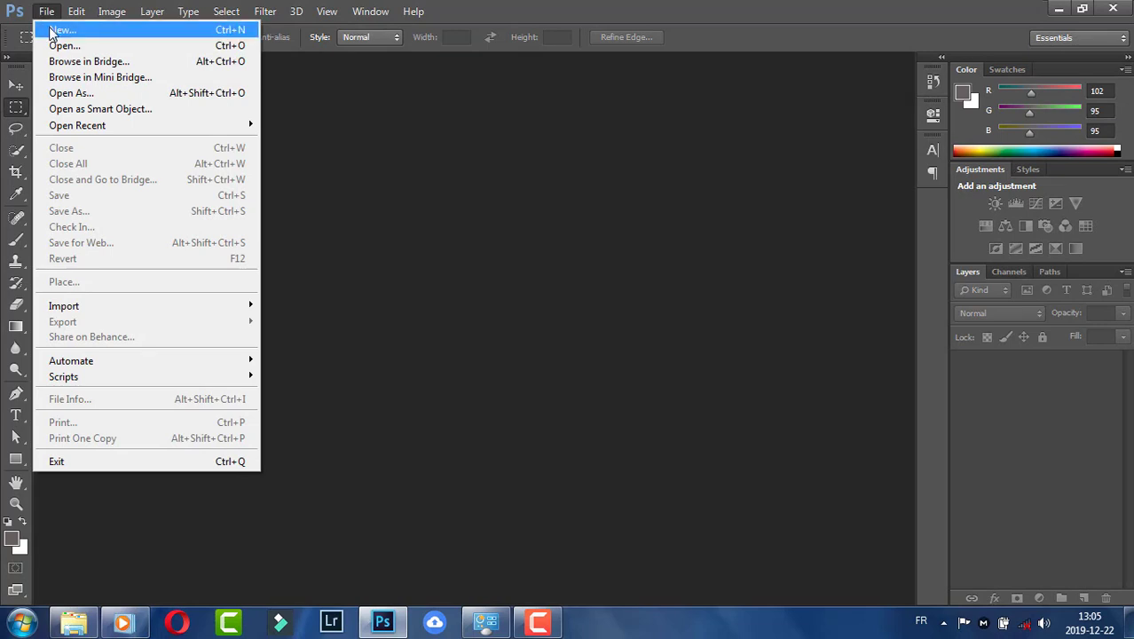
left_click(55, 31)
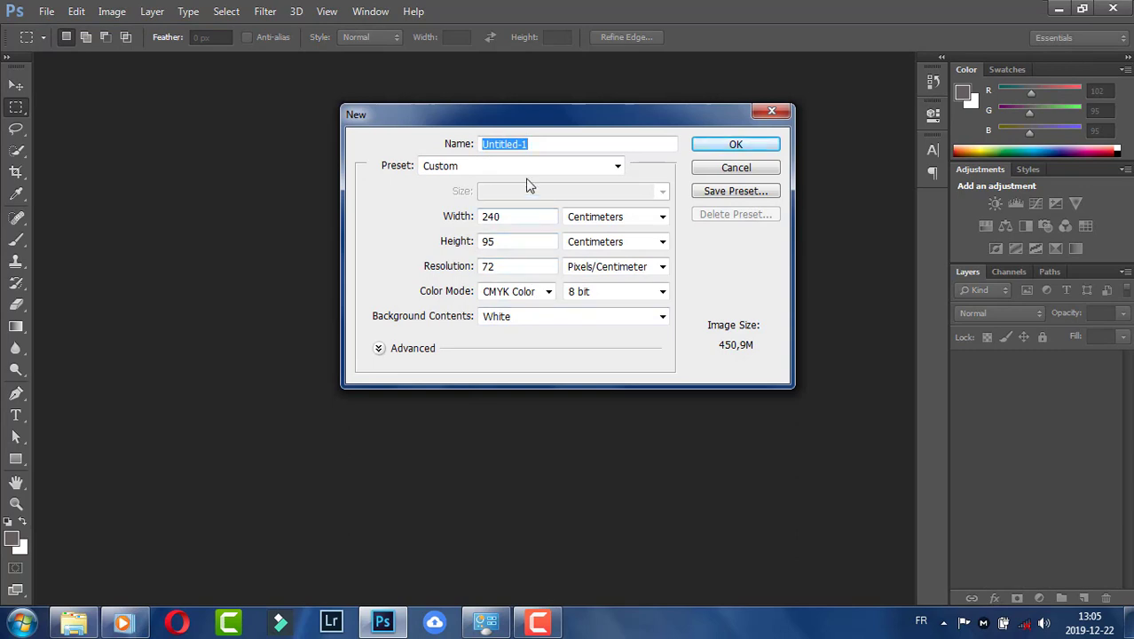
left_click(612, 167)
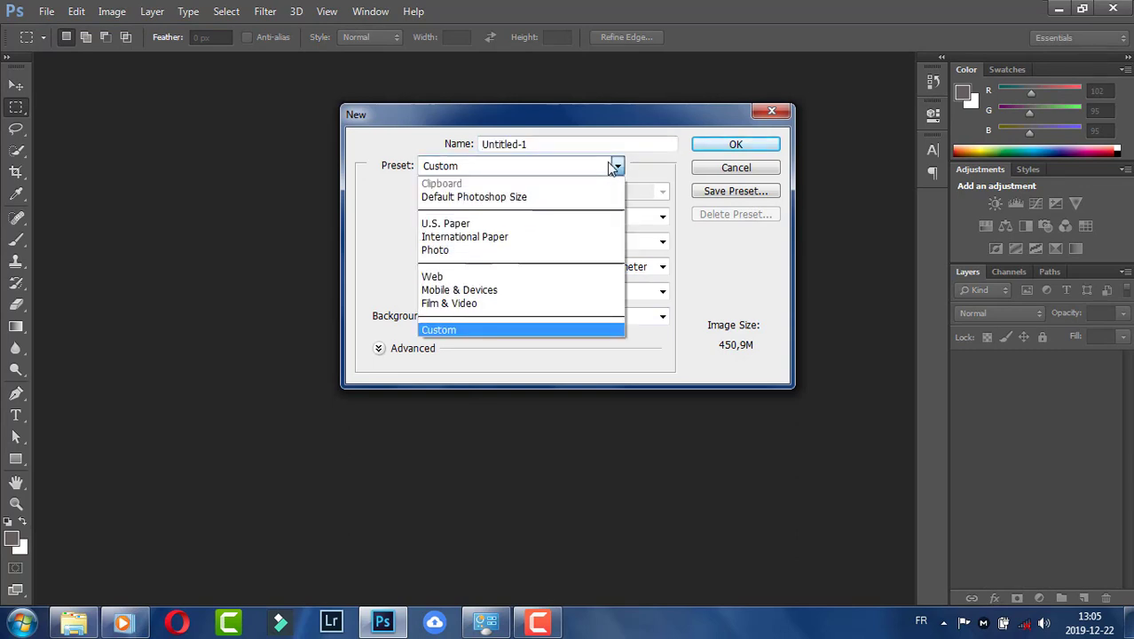
left_click(486, 237)
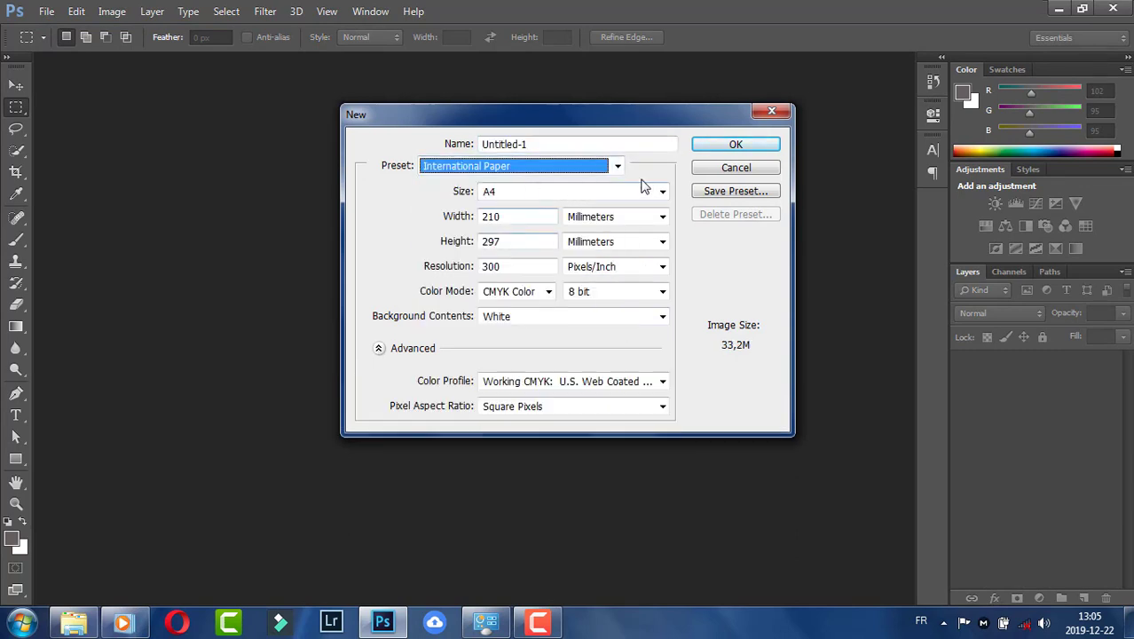
Set the page units to centimeters, keep CMYK Color, and select the resolution value.
left_click(586, 221)
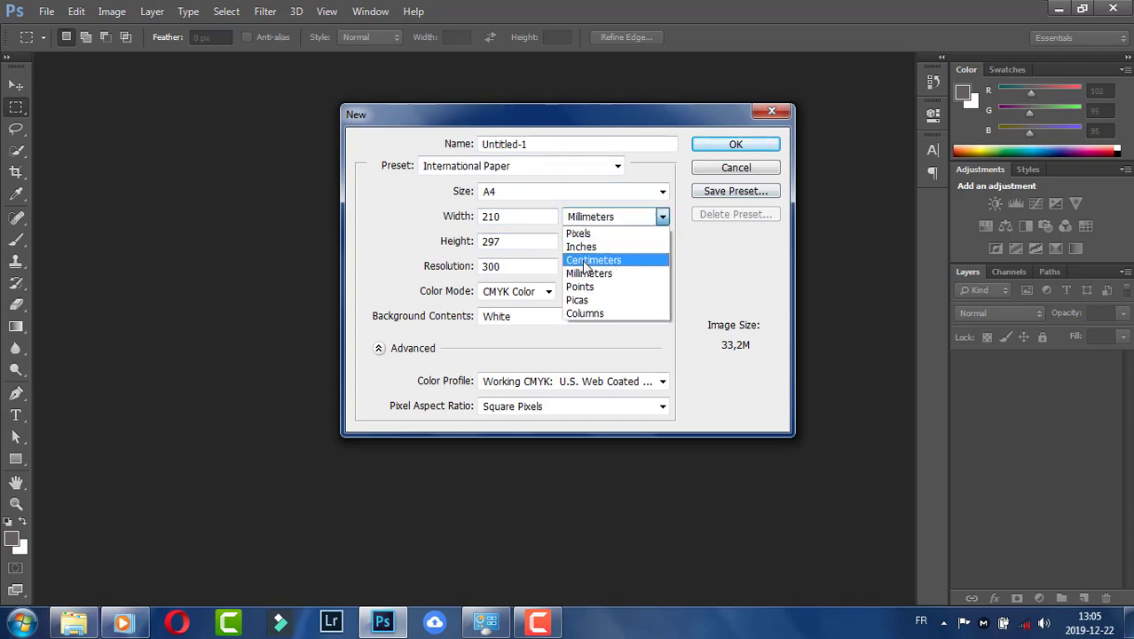
left_click(593, 260)
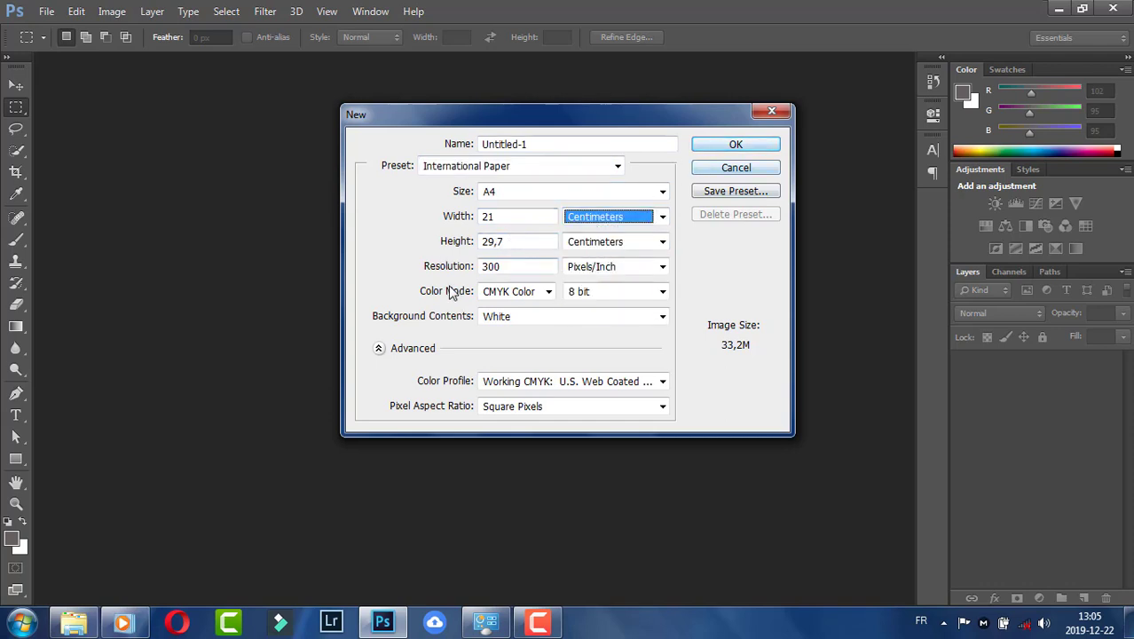
left_click(515, 300)
left_click(527, 298)
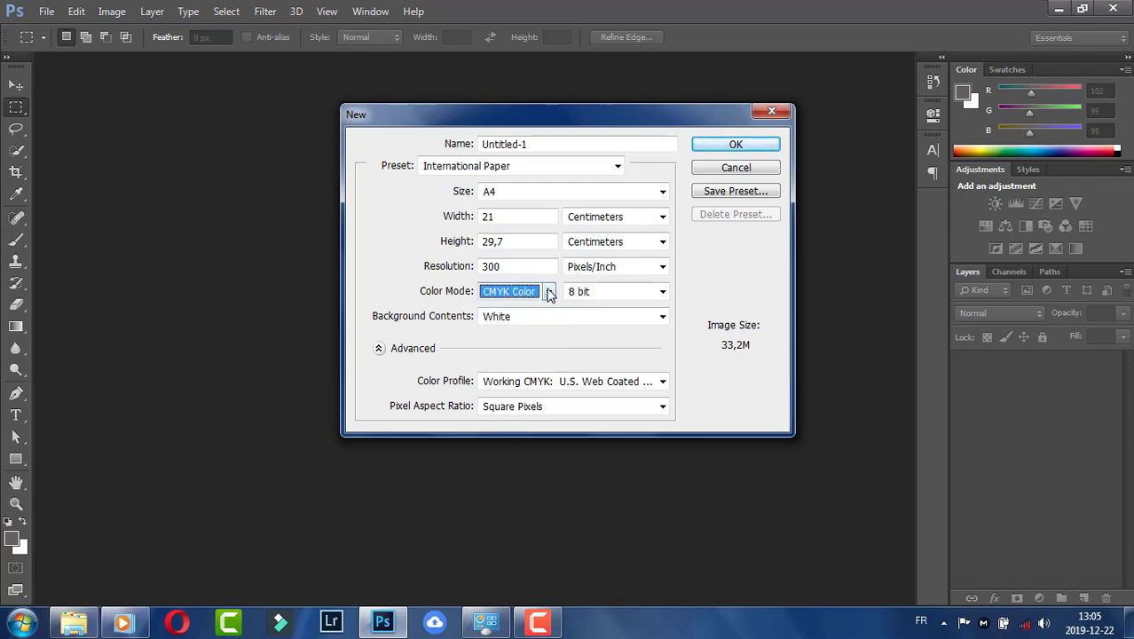
left_click(735, 147)
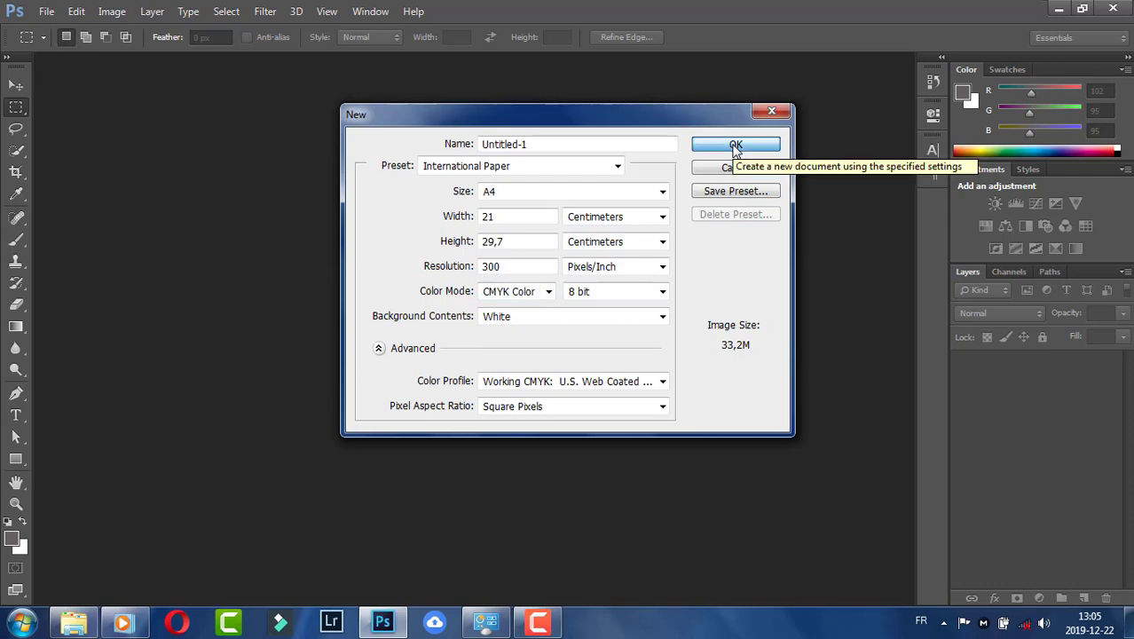
left_click_drag(509, 266, 482, 271)
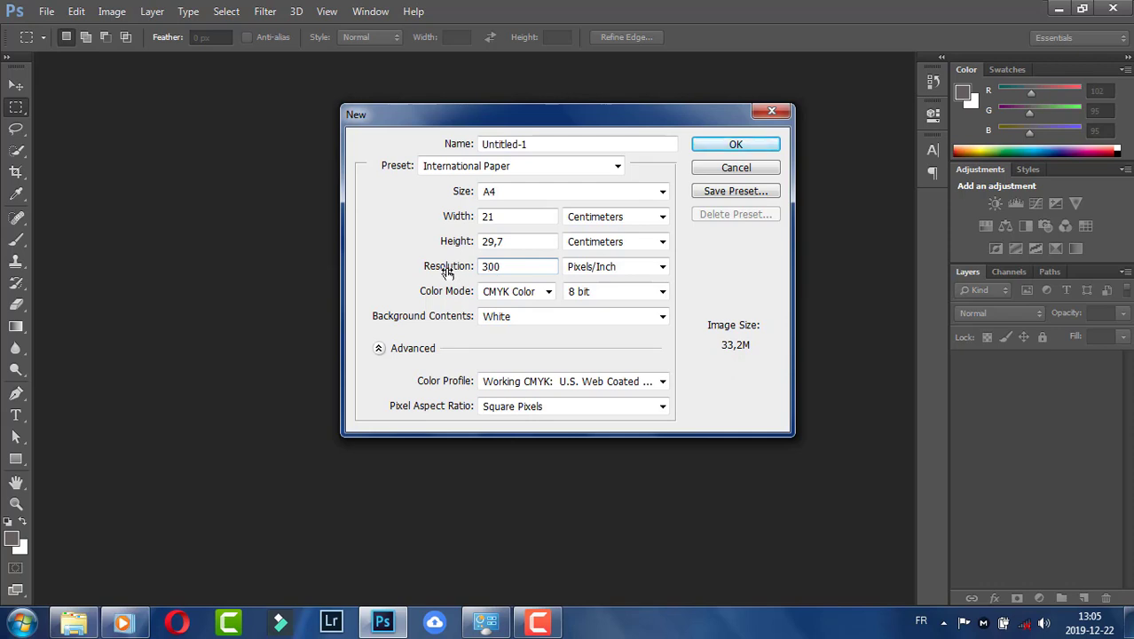
Set resolution to 300 pixels/inch and create the blank A4 CMYK document Untitled-1.
double_click(510, 266)
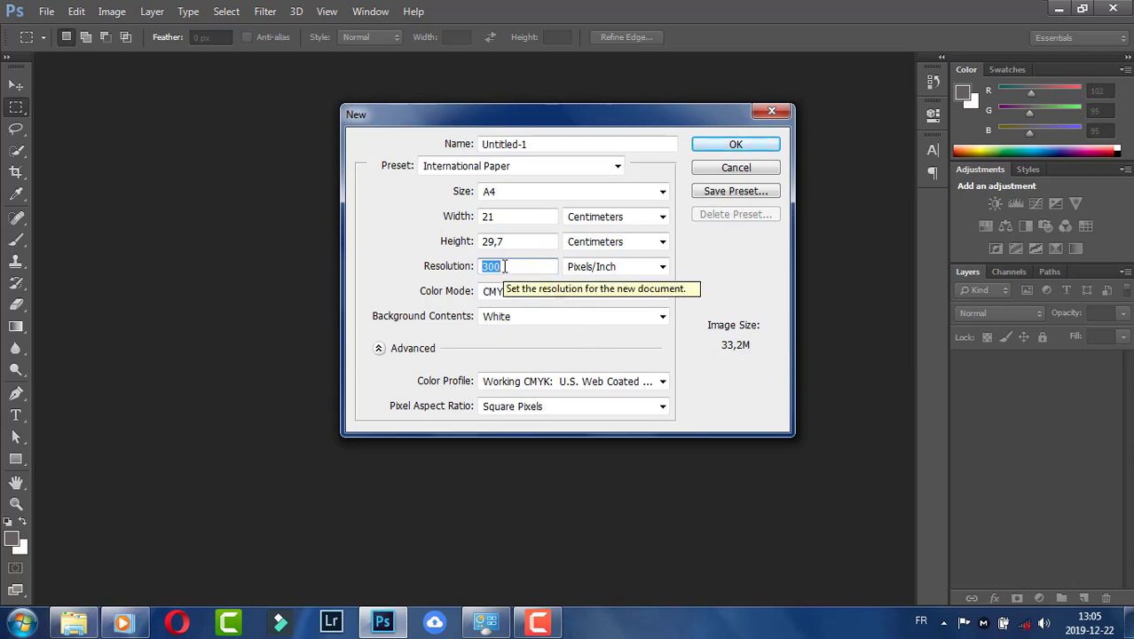
type("55")
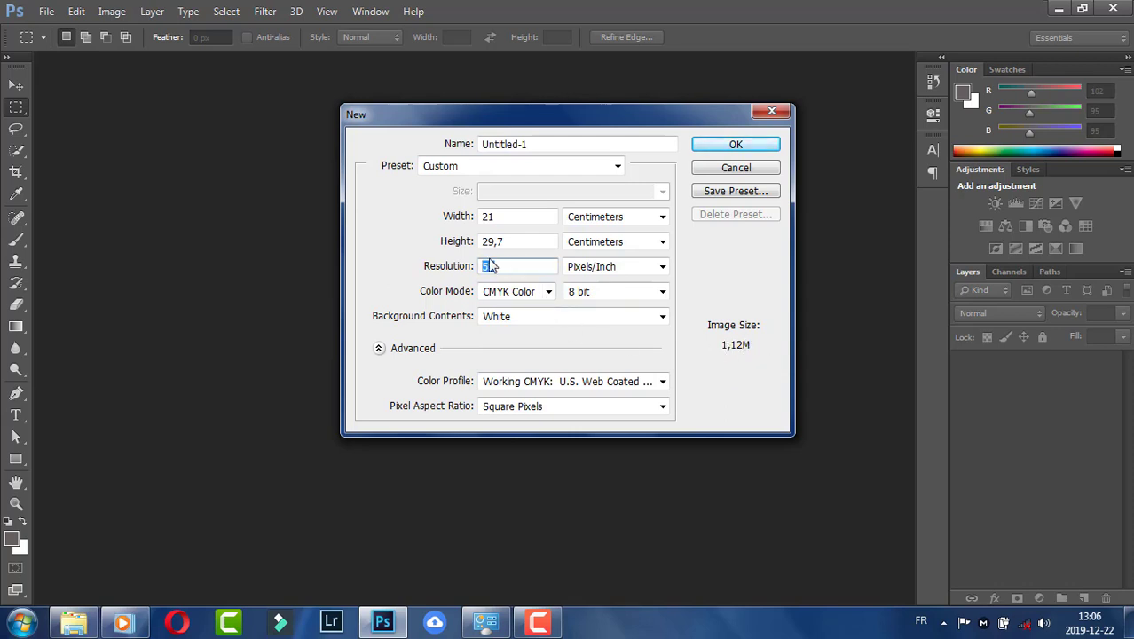
type("300")
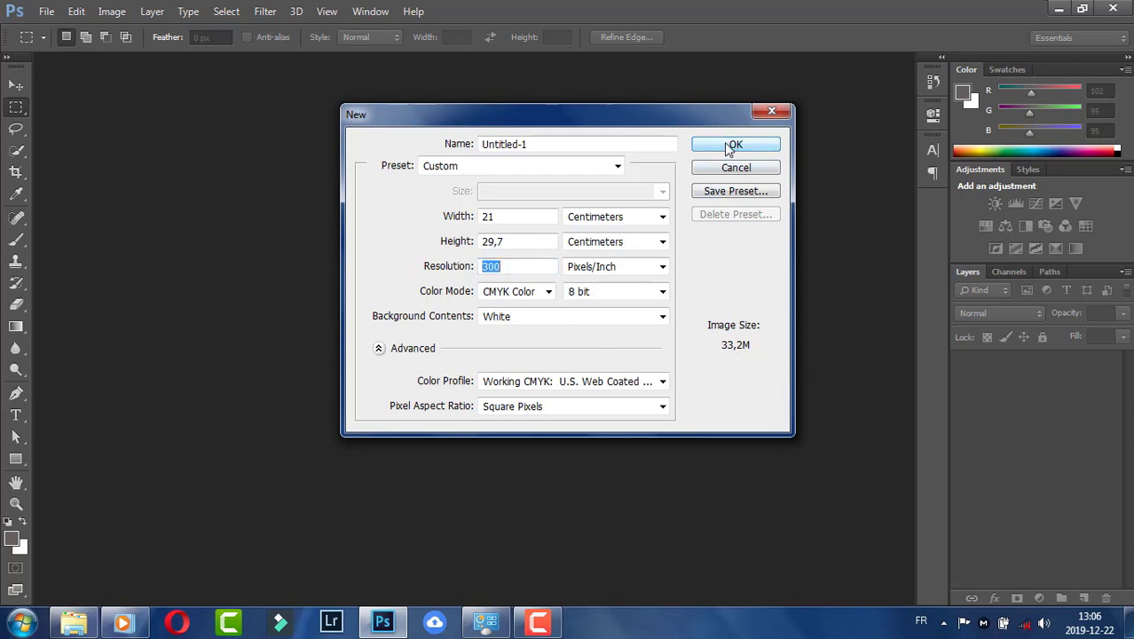
left_click(503, 266)
double_click(503, 266)
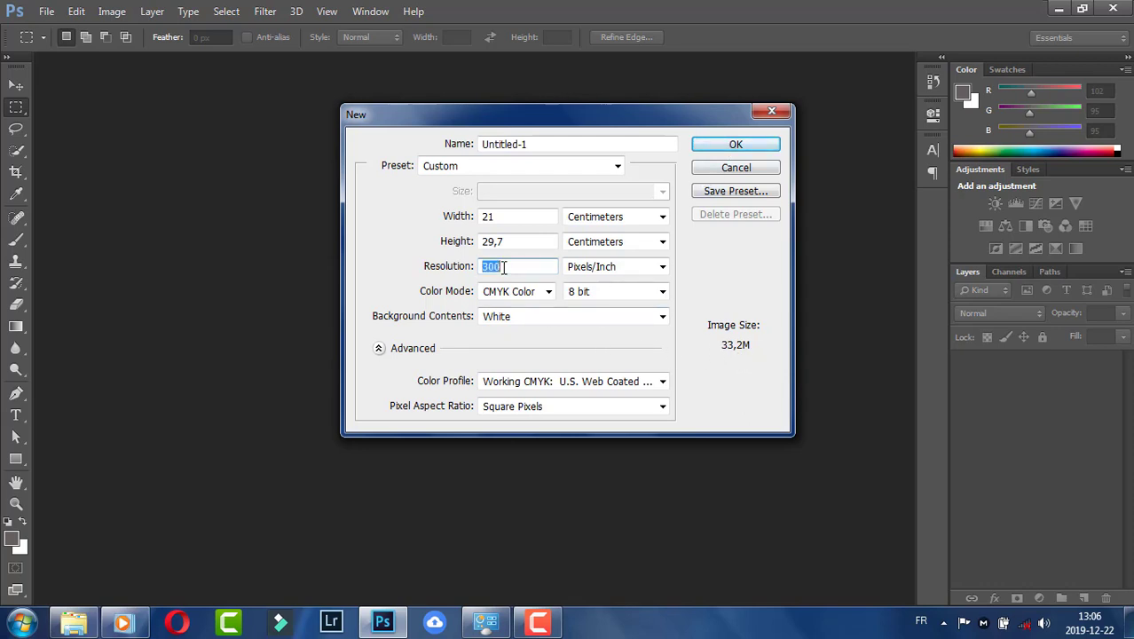
left_click(736, 145)
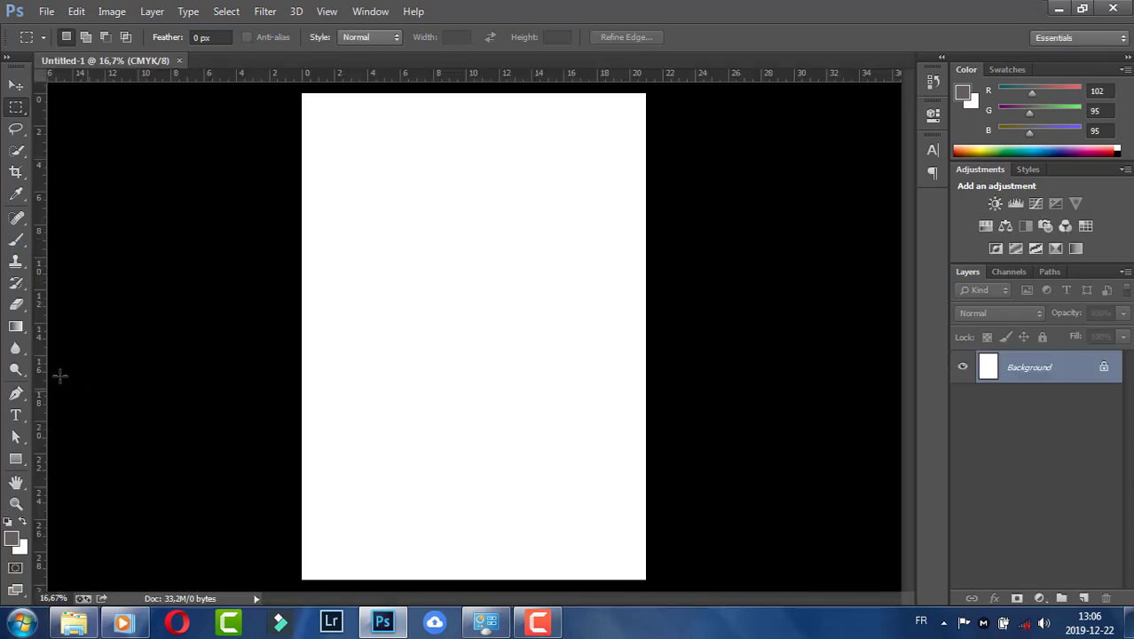
Type the Basmala 'بسم الله الرحمن الرحيم' in Traditional Arabic Bold 30 pt near the page top.
left_click(18, 415)
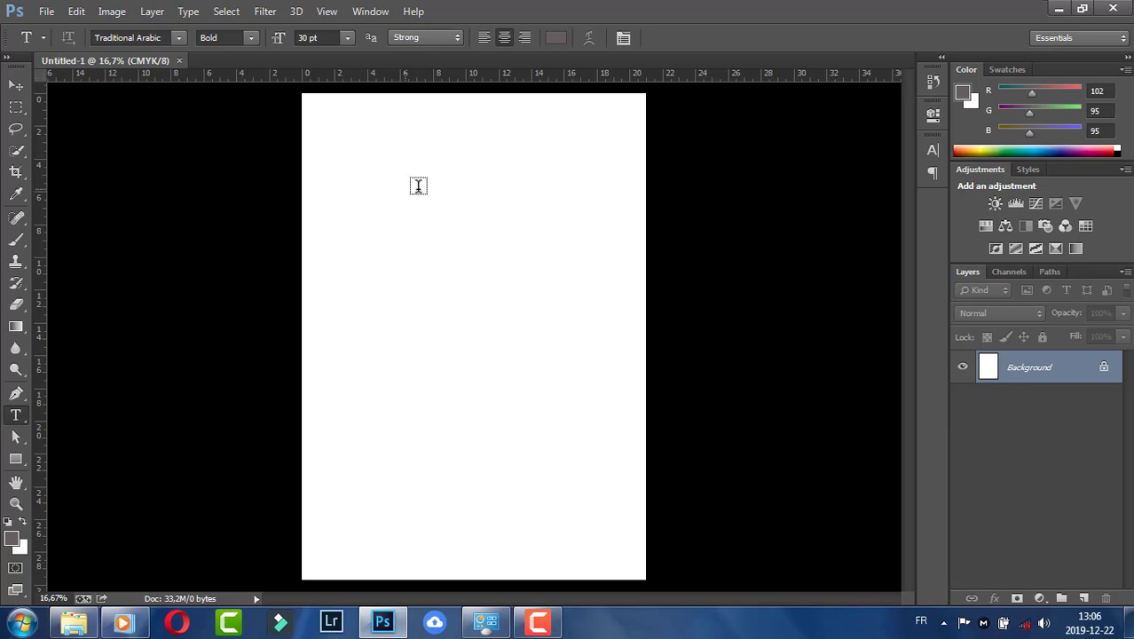
left_click(483, 174)
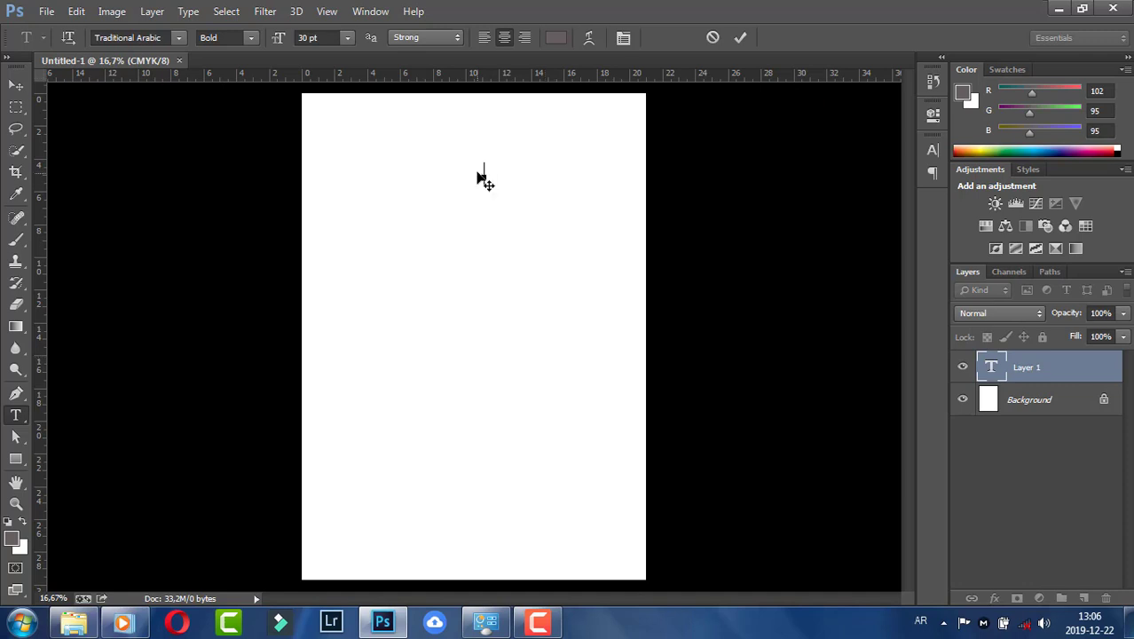
key("alt+shift")
type("ب")
type("اب")
double_click(484, 174)
type("ش")
type("سم الله ا")
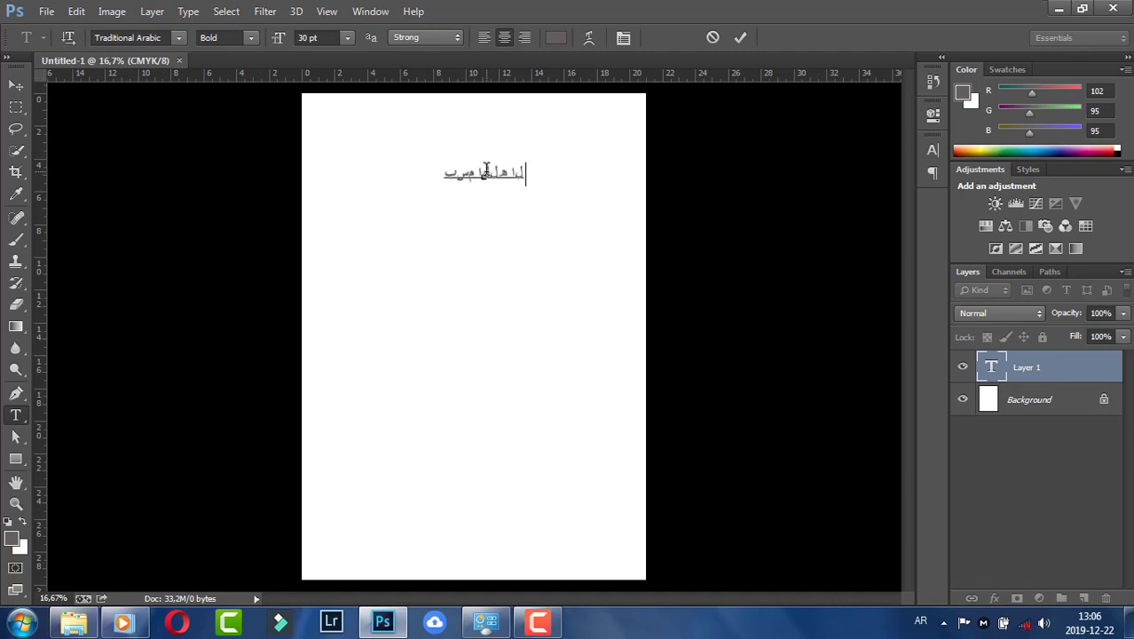
type("لرحم")
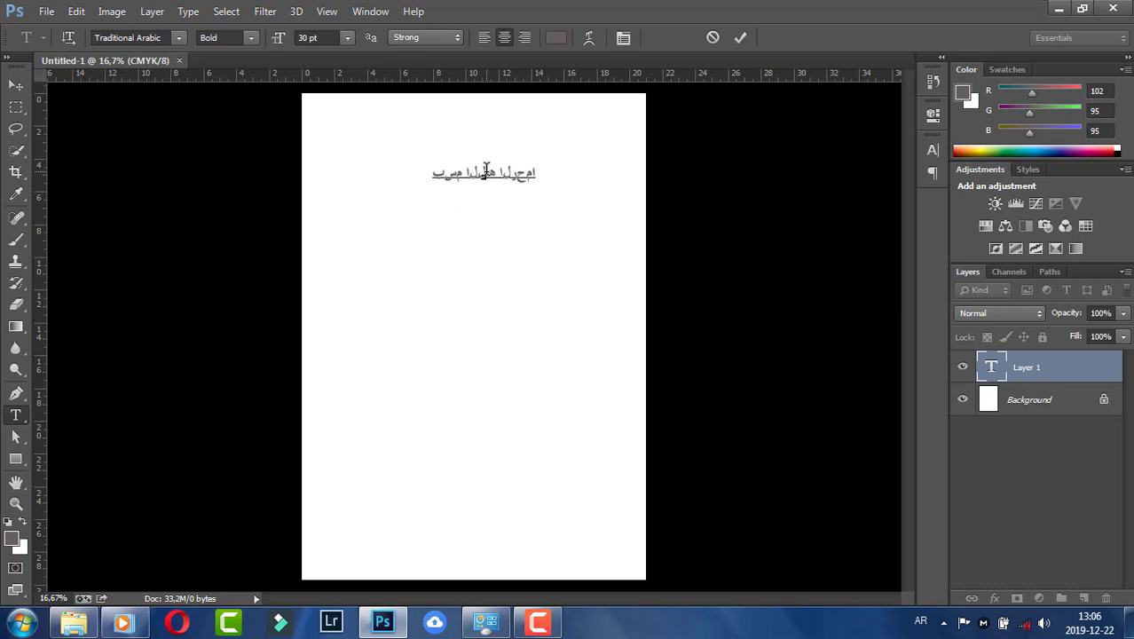
type("ن الرح")
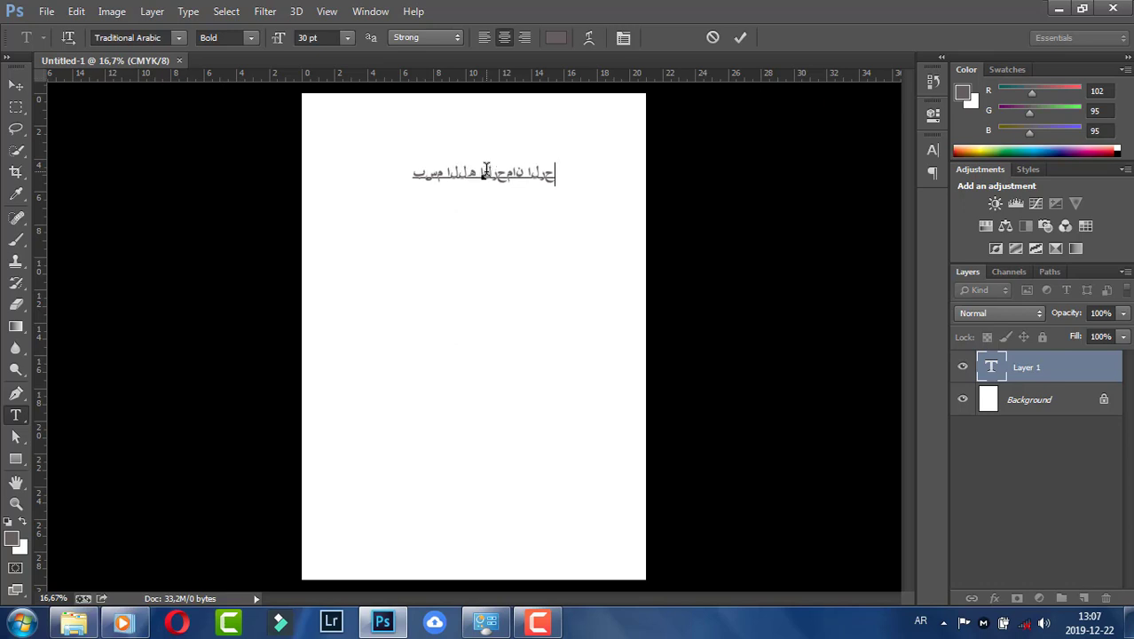
type("يم")
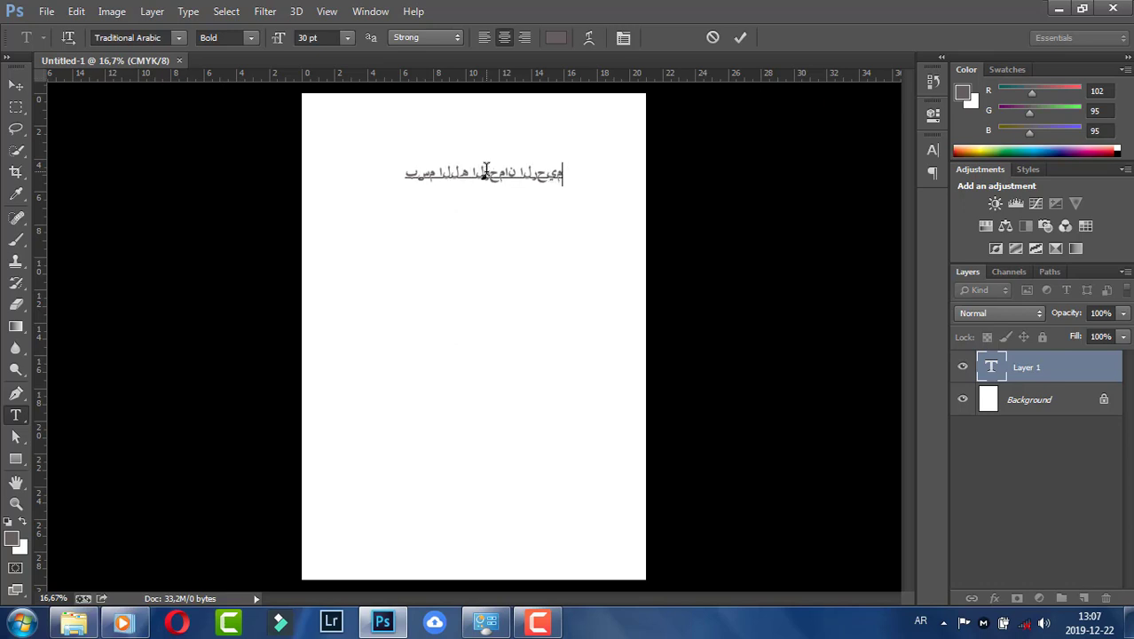
key("ctrl+a")
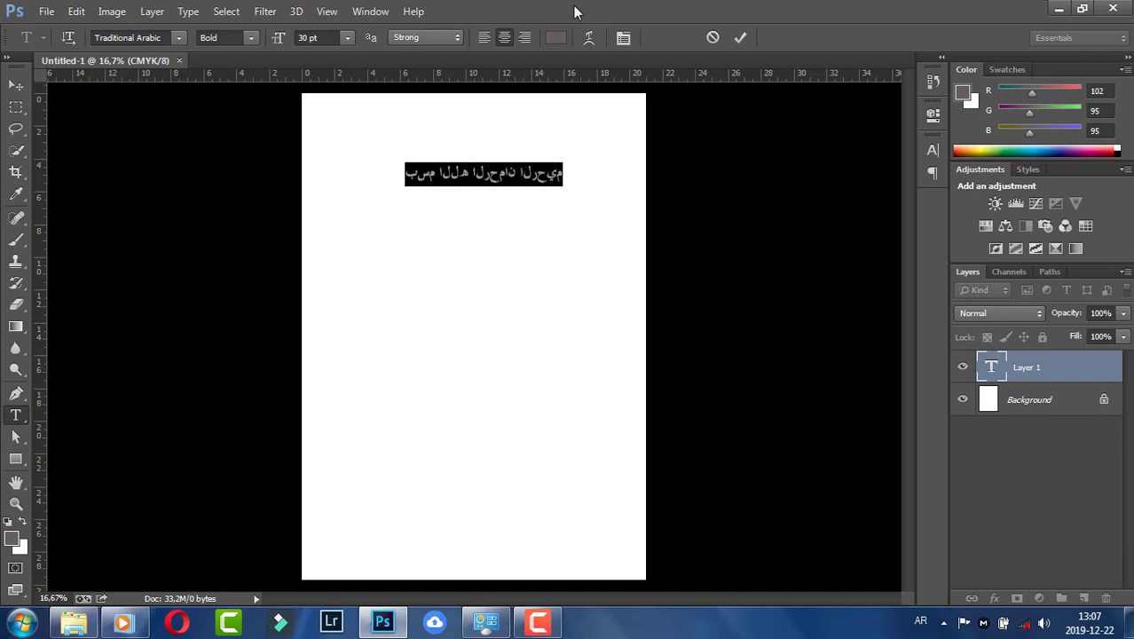
Make the Basmala text black, scale it up, and move it to the page top.
left_click(555, 37)
left_click(847, 376)
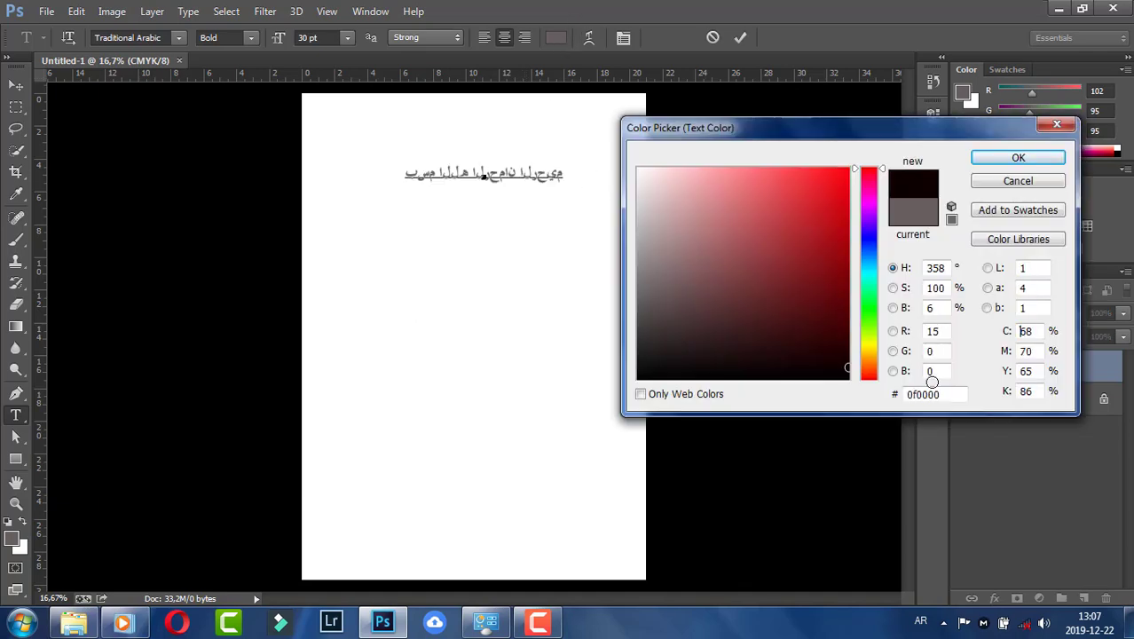
left_click(1018, 158)
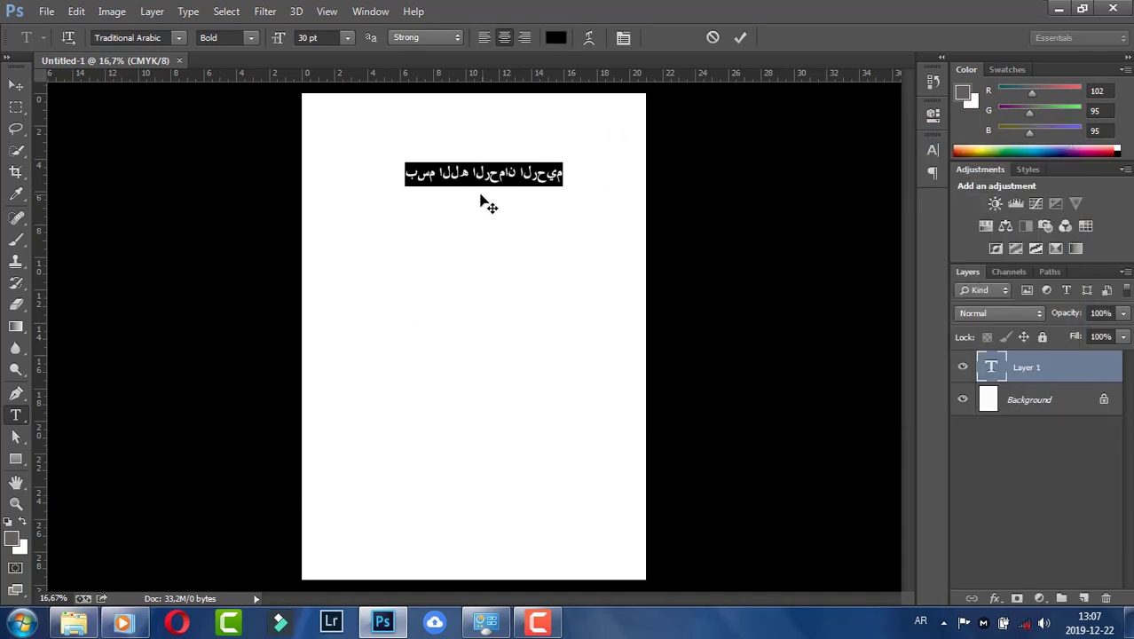
left_click_drag(552, 186, 681, 276)
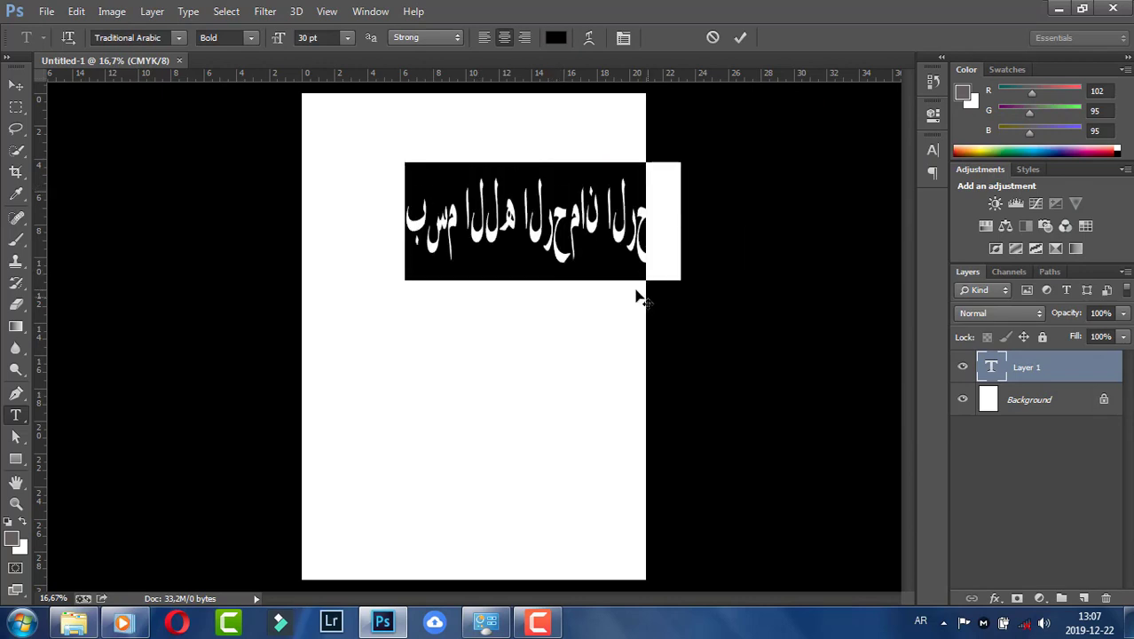
left_click_drag(612, 333, 544, 319)
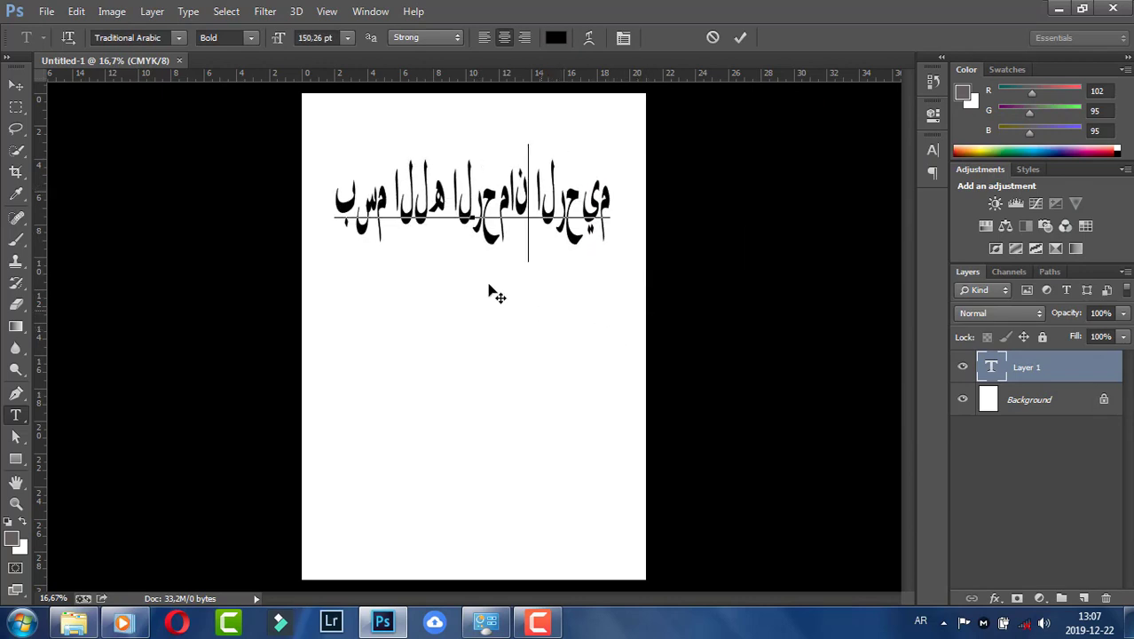
Adjust the selection within the Basmala, then commit the 150.26 pt text with the Move tool.
key("ctrl+a")
left_click(377, 208)
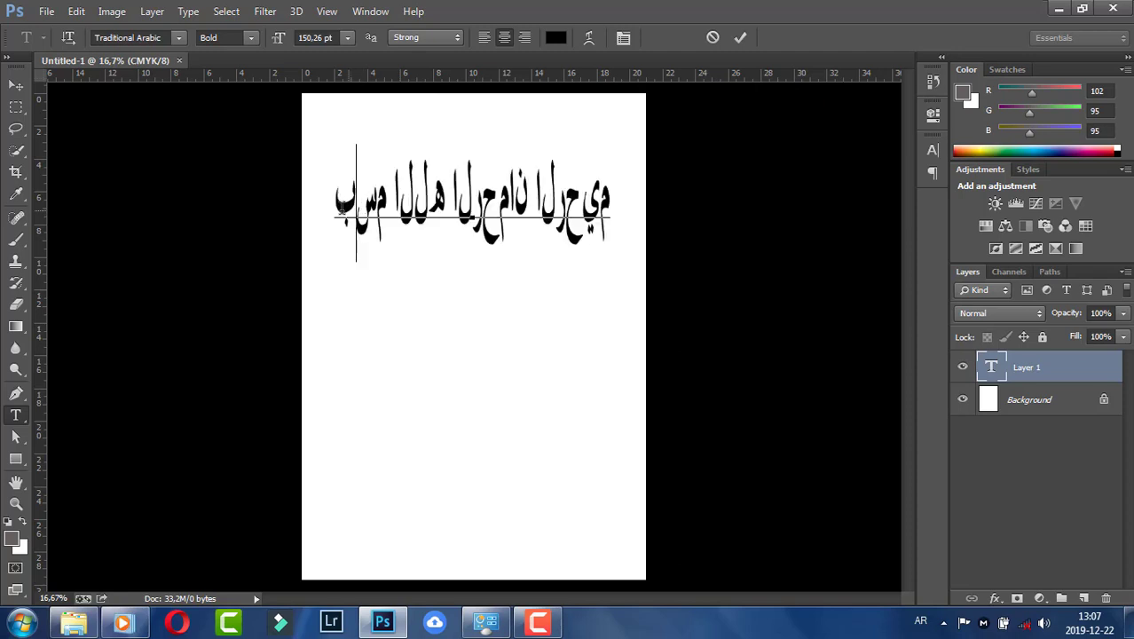
left_click_drag(335, 204, 640, 199)
left_click(487, 197)
triple_click(417, 206)
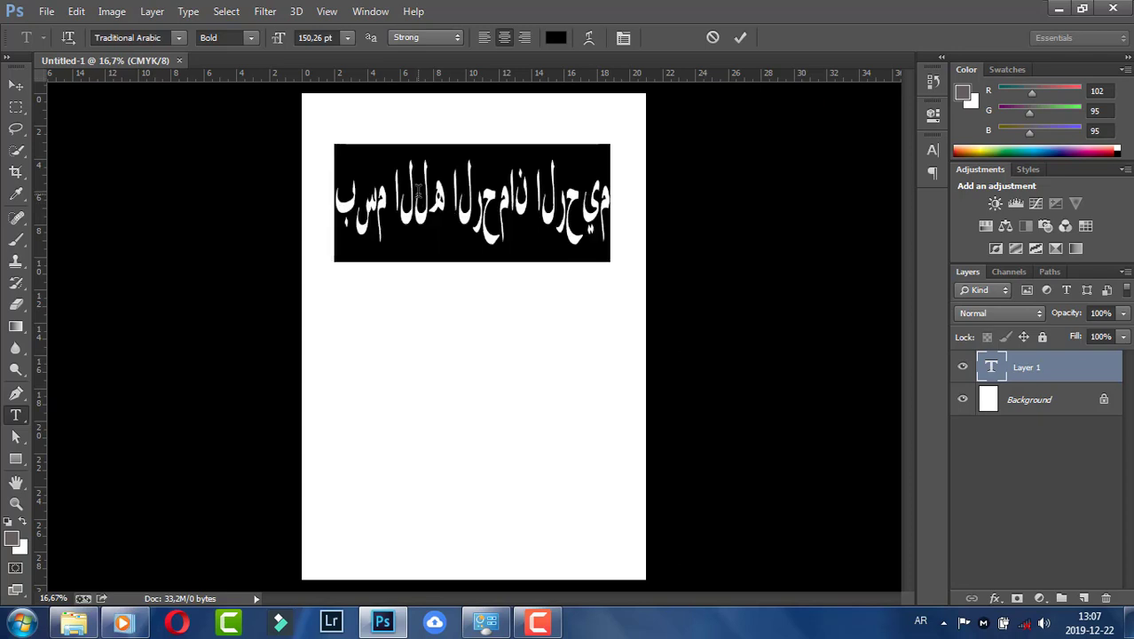
left_click(419, 207)
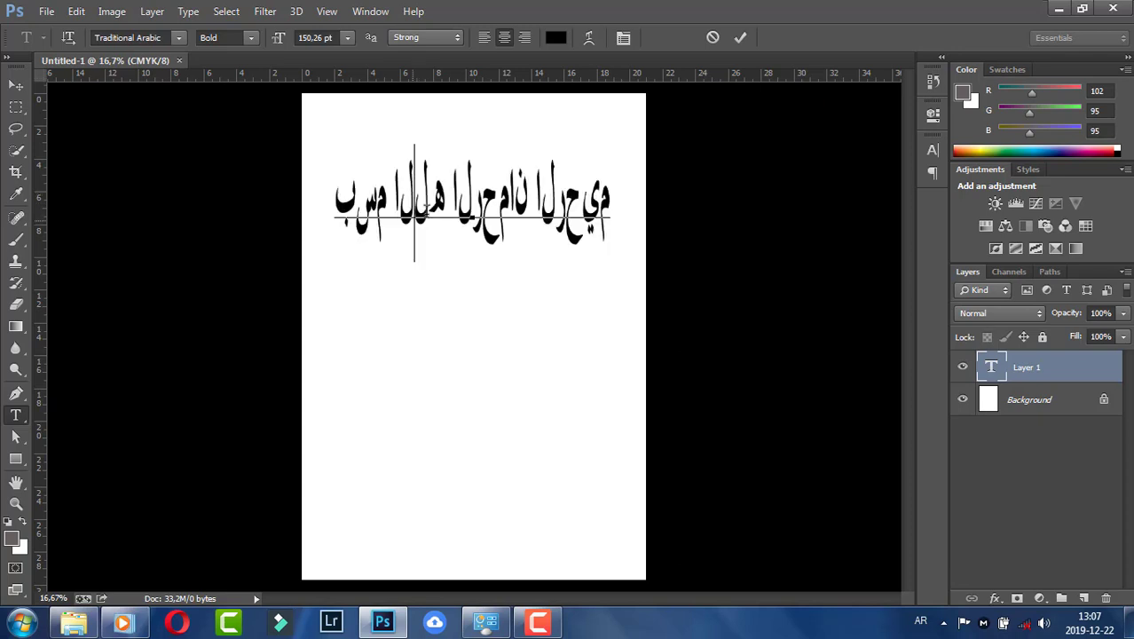
left_click(71, 14)
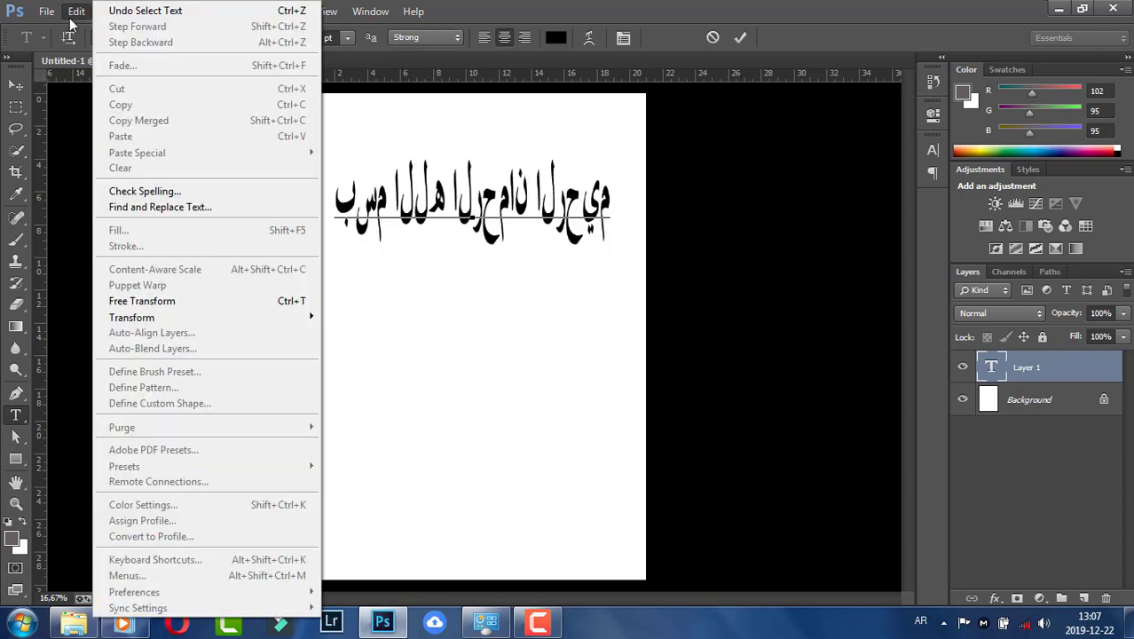
left_click(73, 14)
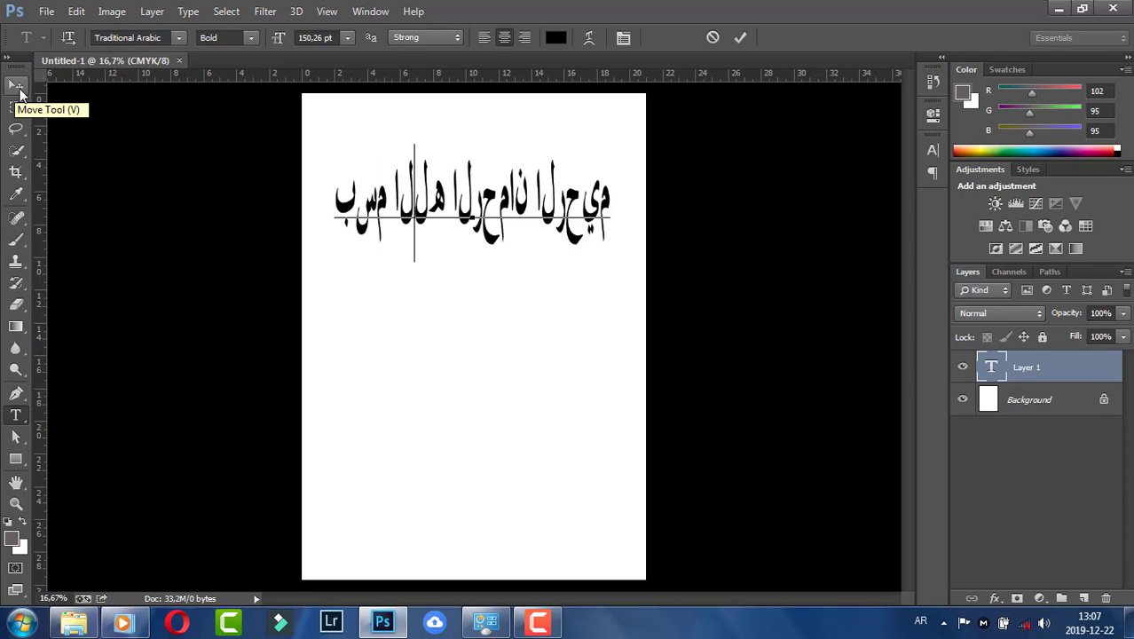
left_click(20, 92)
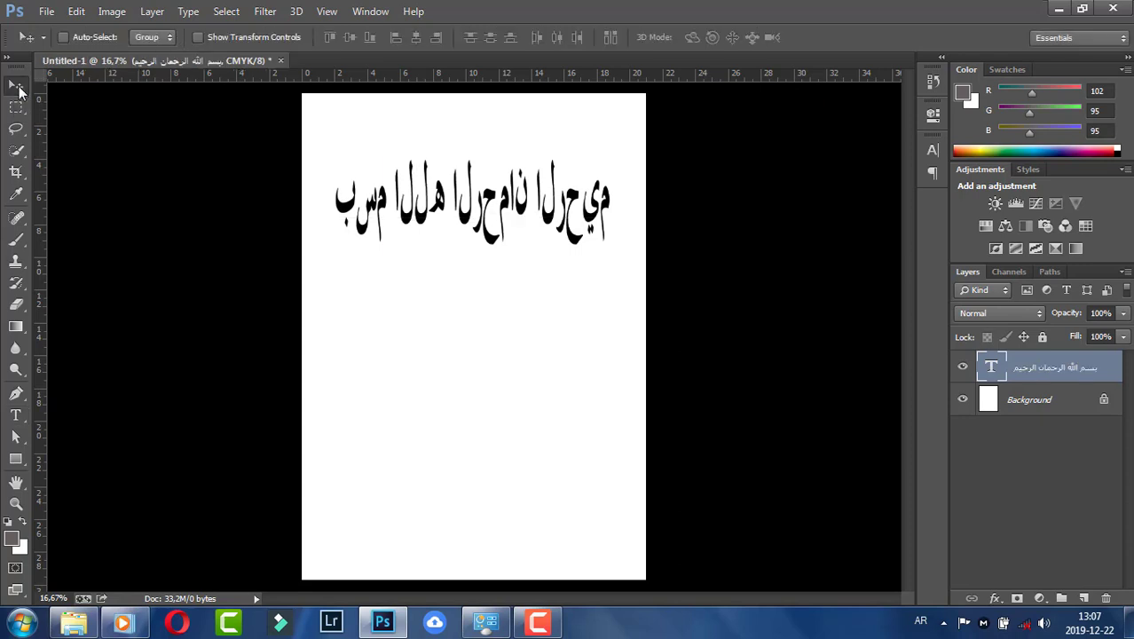
left_click(83, 13)
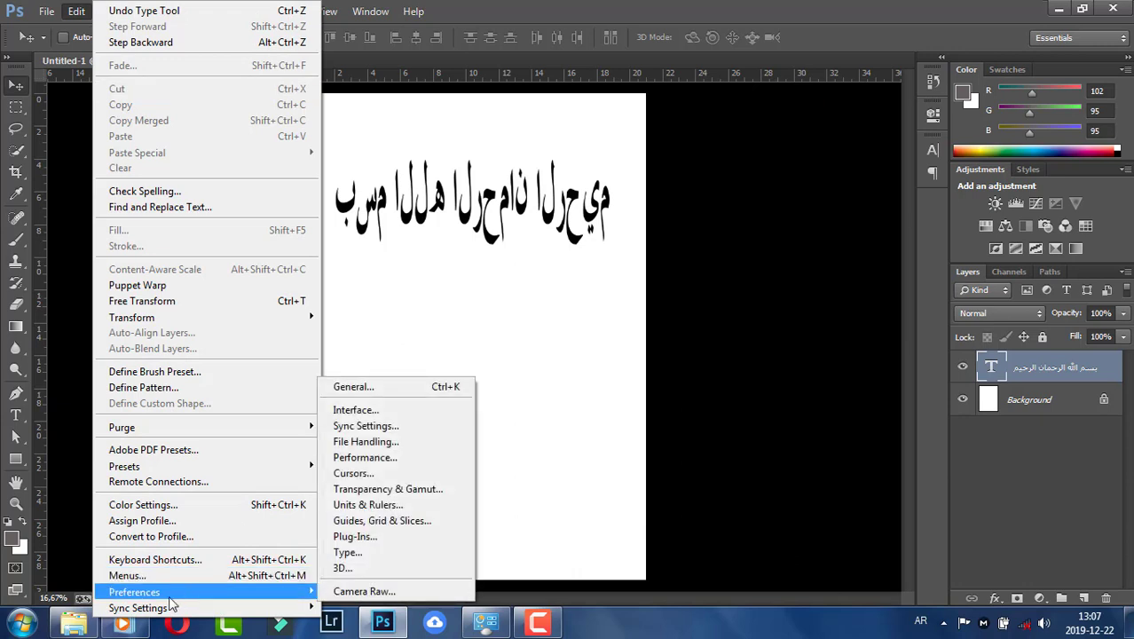
Switch the Type preferences to the Middle Eastern and South Asian text engine.
mouse_move(209, 592)
left_click(376, 553)
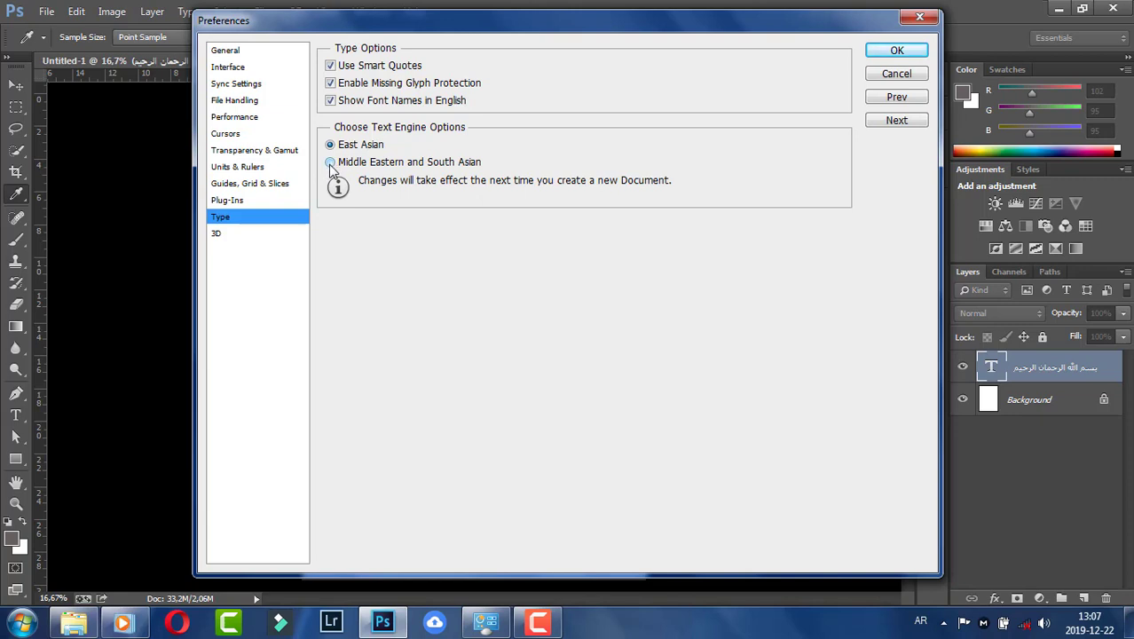
left_click(330, 165)
left_click(919, 59)
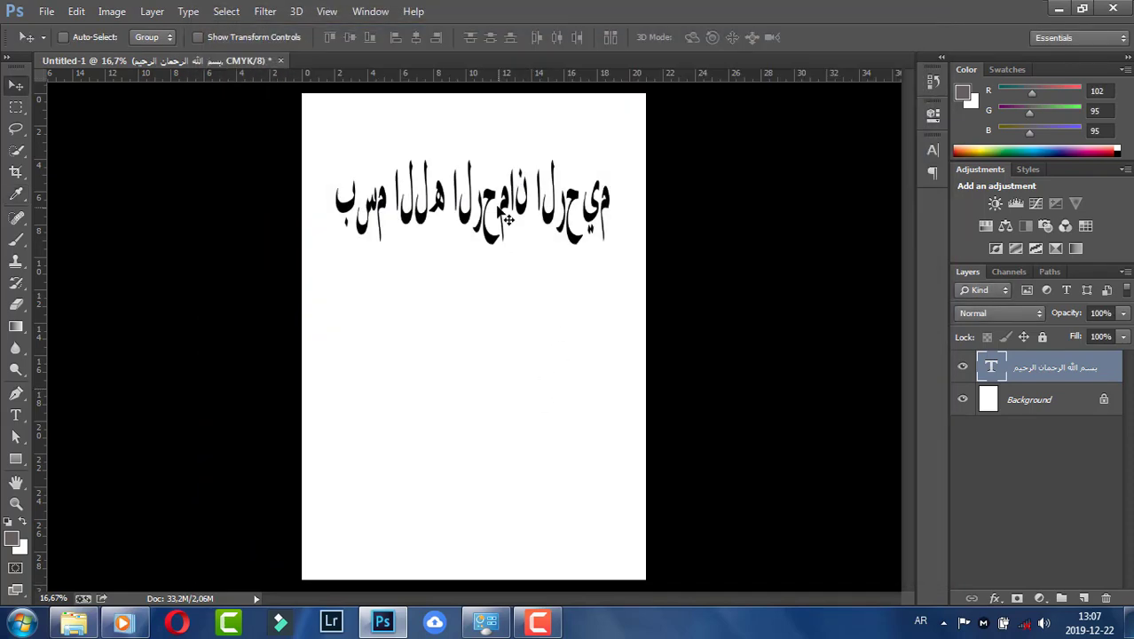
Retype the Basmala line as 'لسم الله الرحمان الرحيم'.
key("t")
triple_click(510, 208)
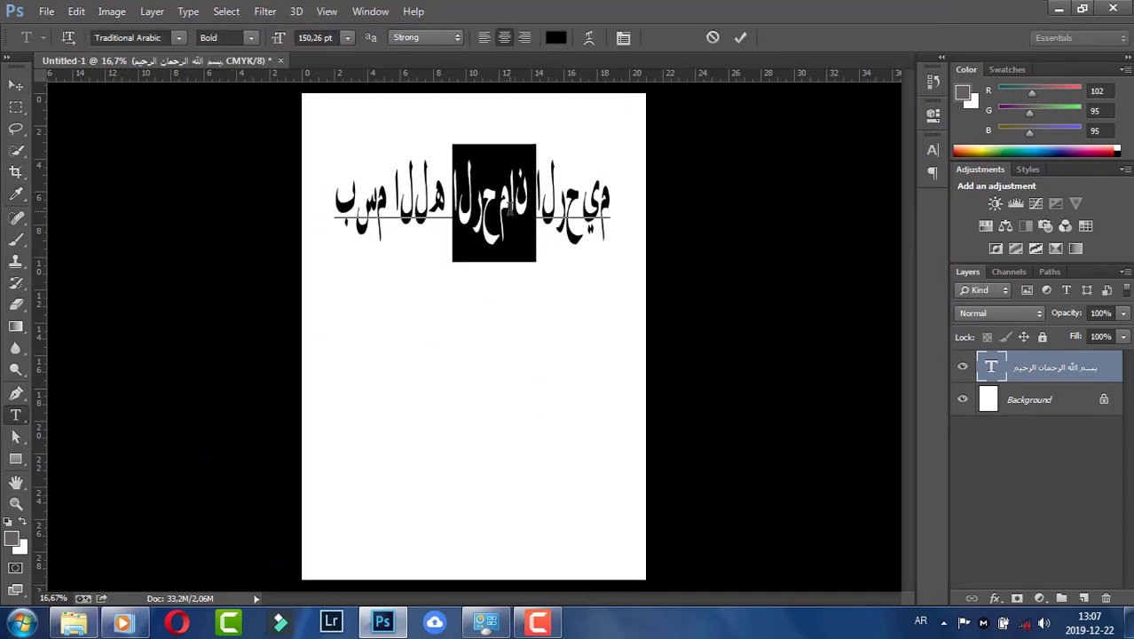
type("ل")
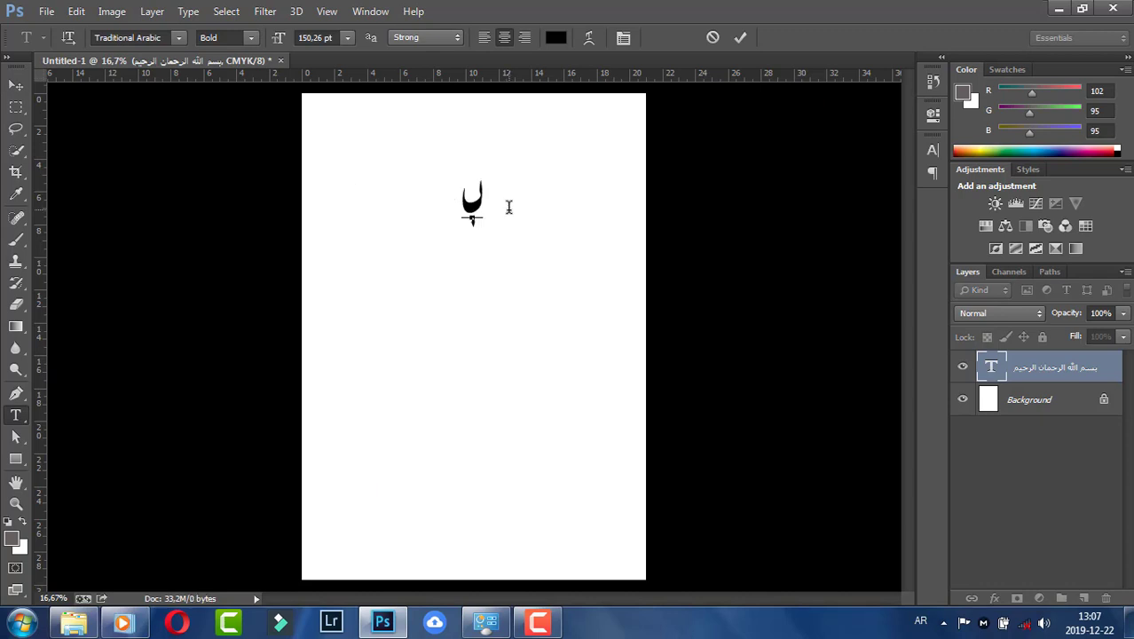
type("سم ال")
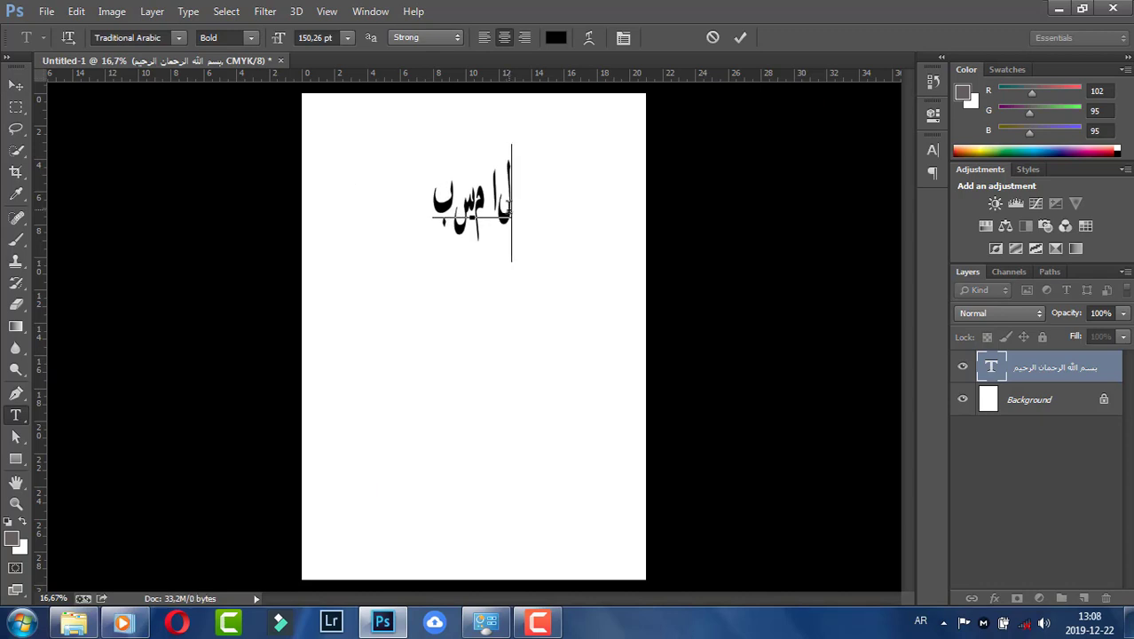
type("له الرح")
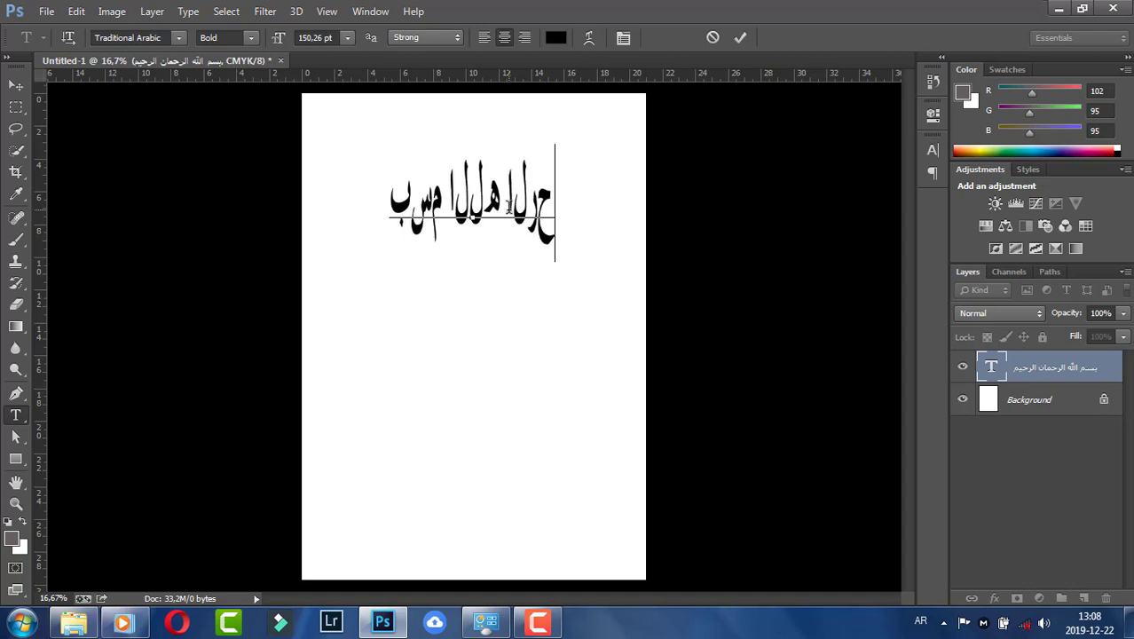
type("مان ال")
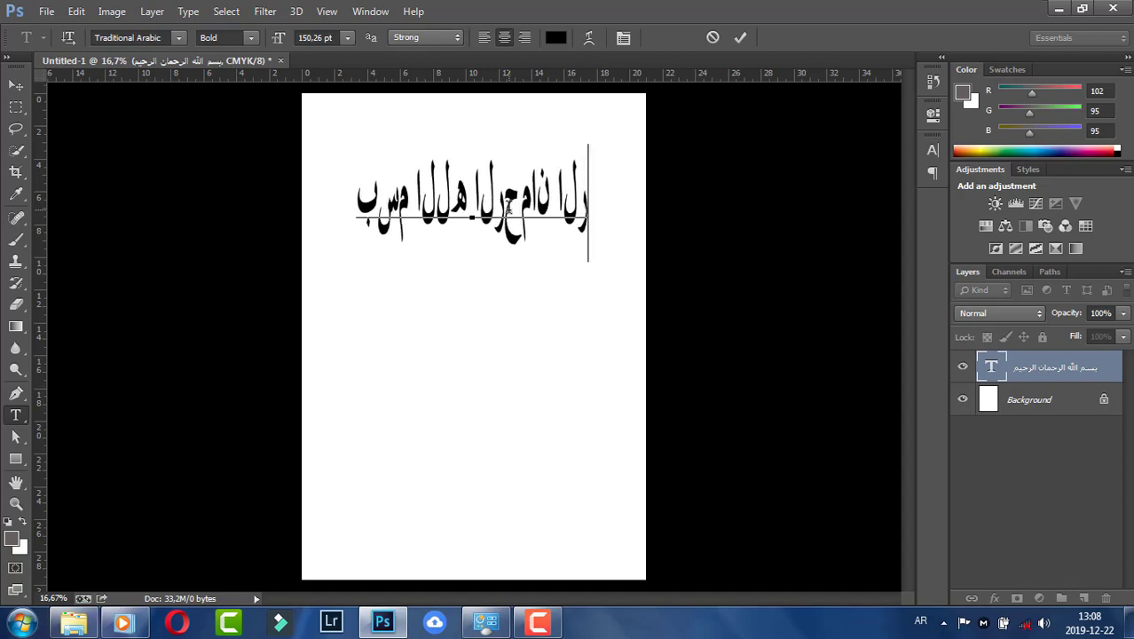
type("رحيم")
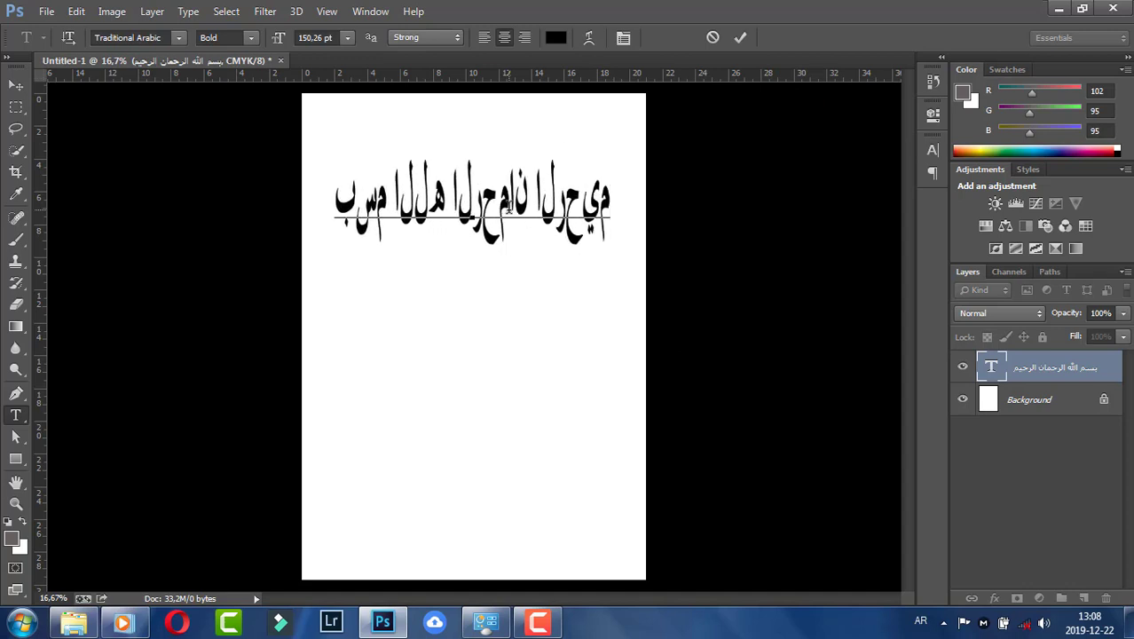
Select the whole disconnected Arabic line and delete it, leaving the type layer empty.
triple_click(448, 202)
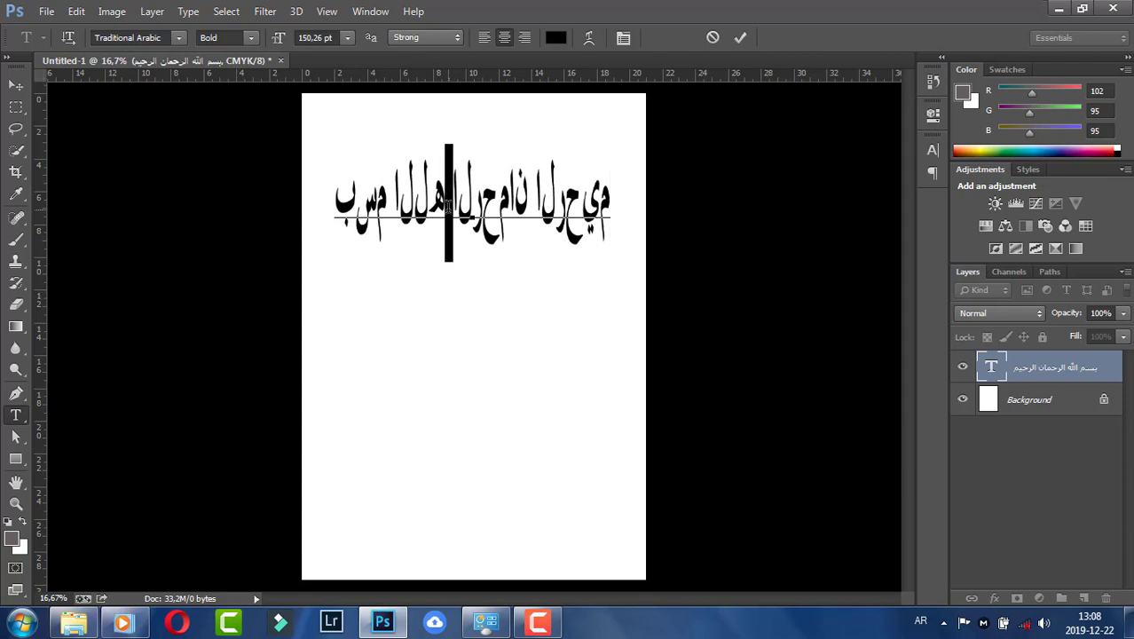
triple_click(438, 203)
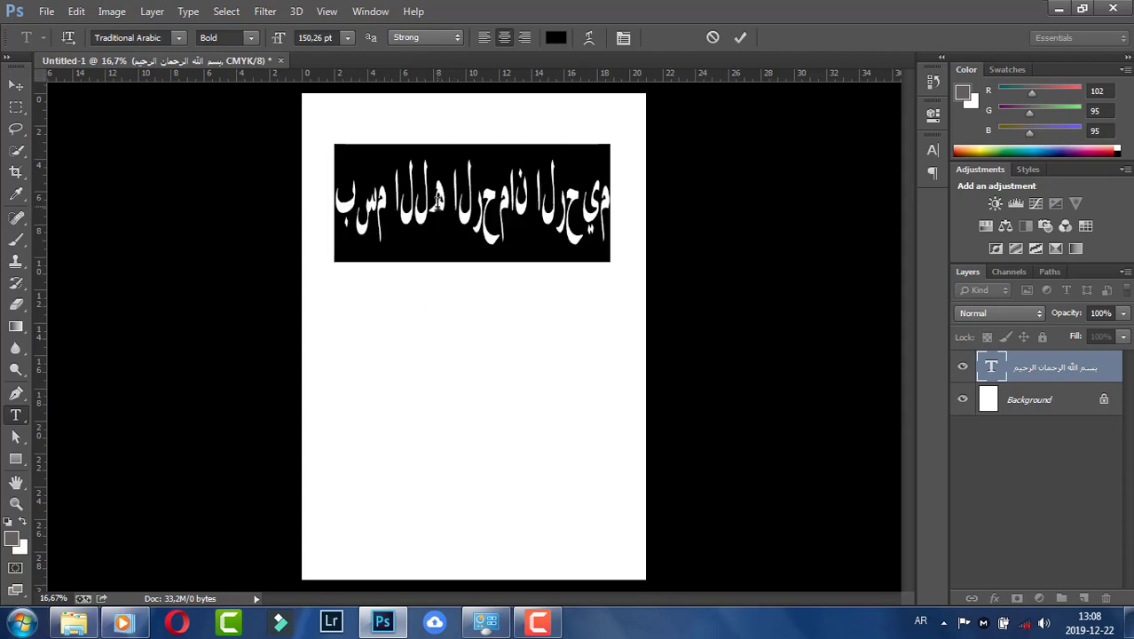
left_click(448, 203)
triple_click(471, 202)
key("ctrl+k")
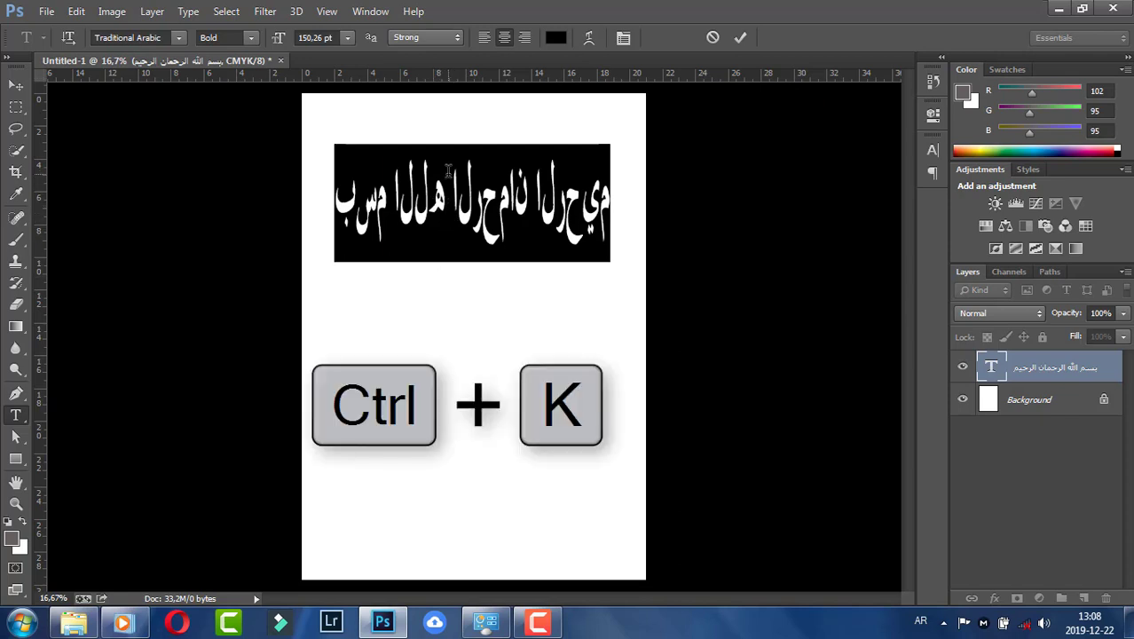
key("BackSpace")
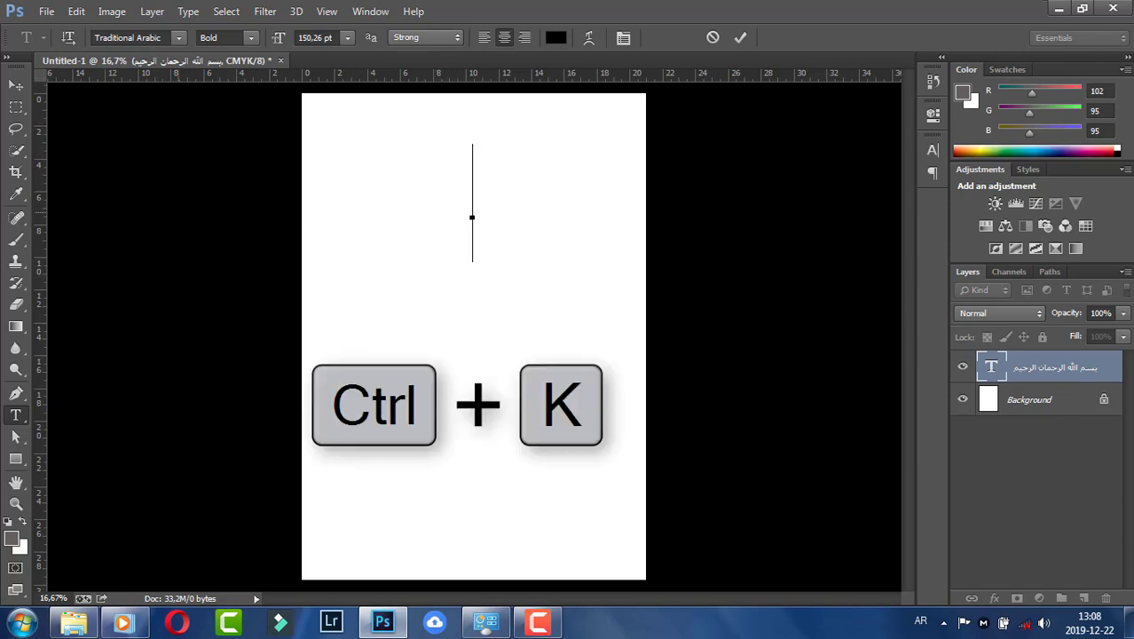
key("ctrl")
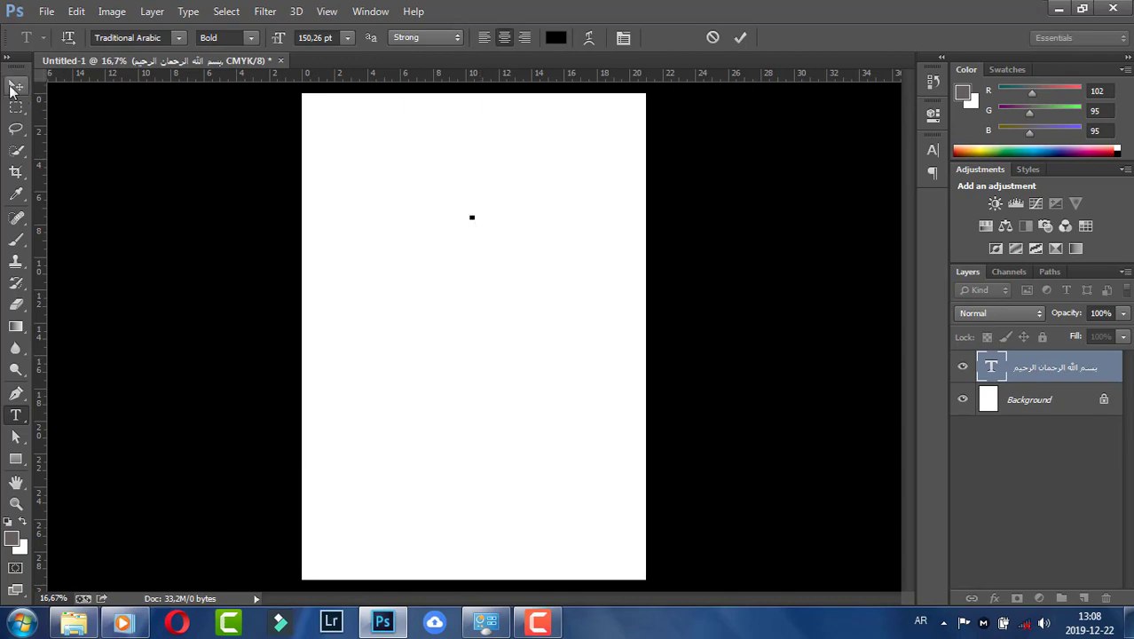
Set the Middle Eastern and South Asian text engine via Ctrl+K, then quit Photoshop.
key("ctrl+k")
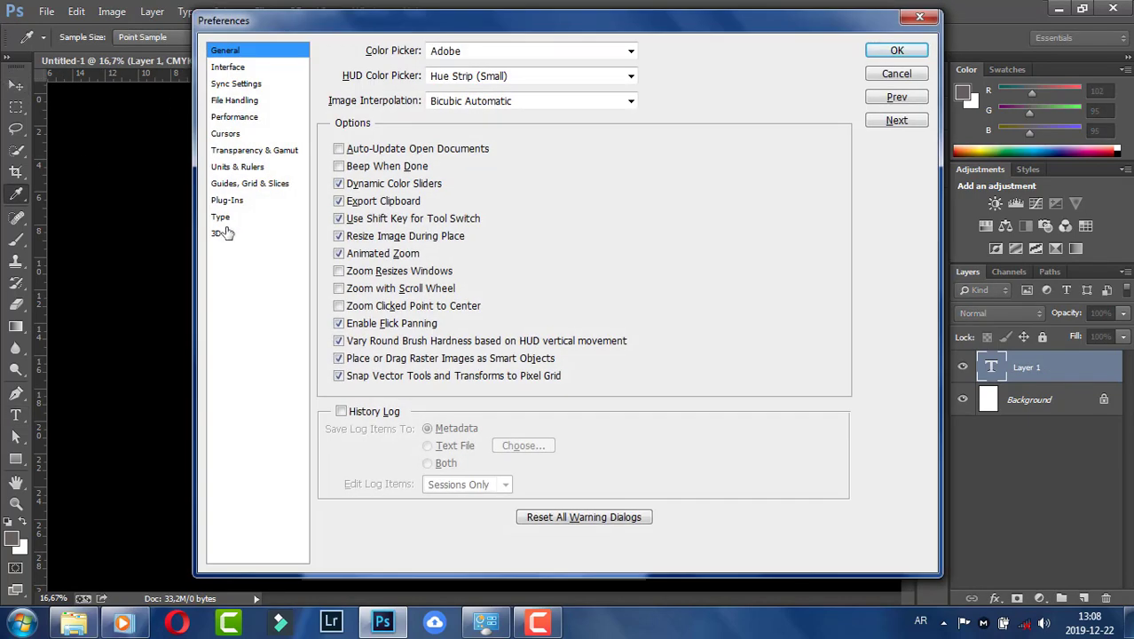
left_click(223, 218)
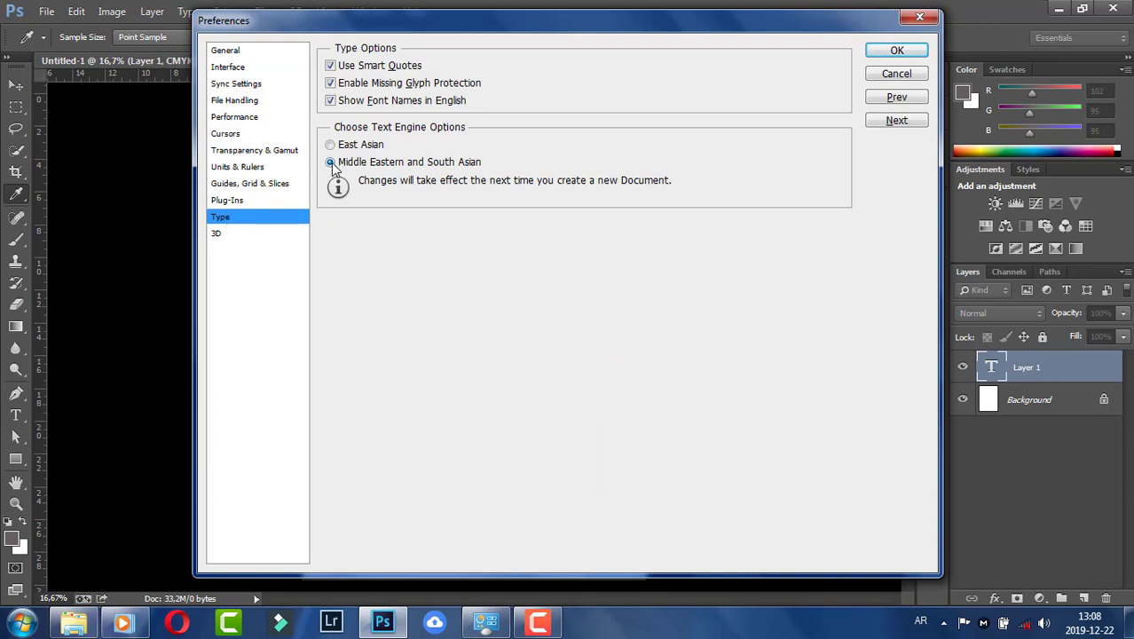
left_click(331, 164)
left_click(896, 50)
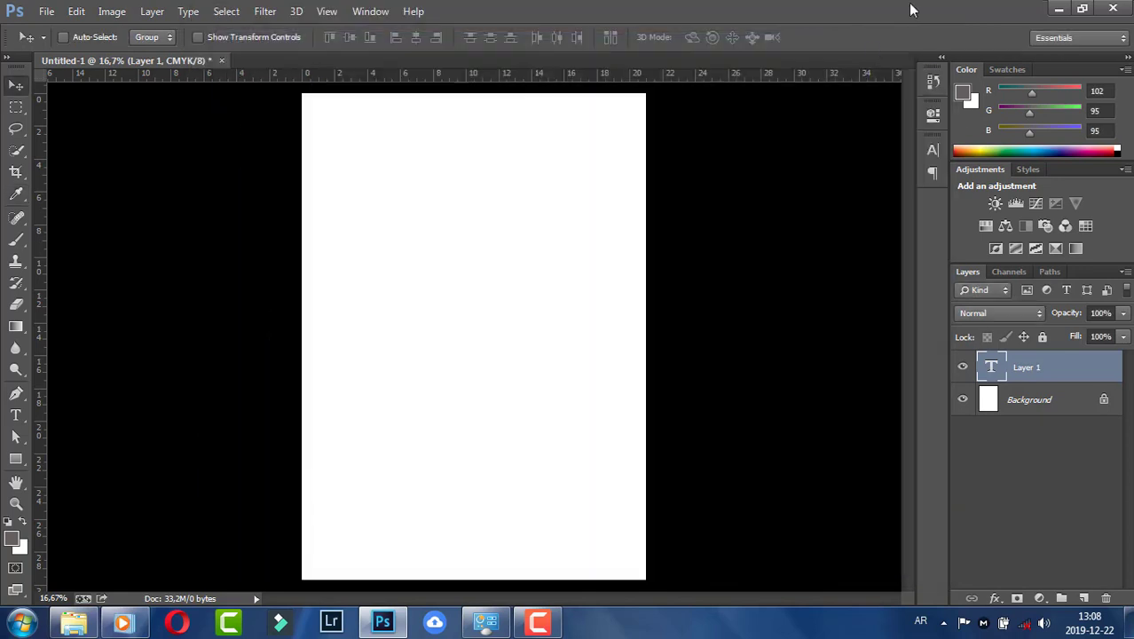
left_click(1114, 10)
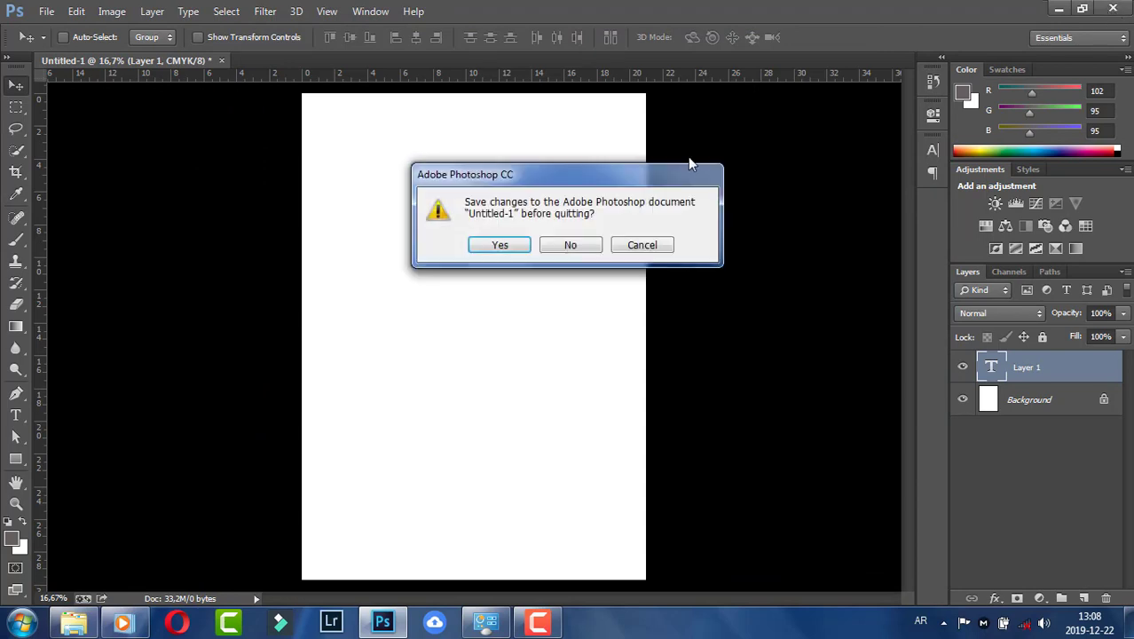
Discard Untitled-1 without saving, refresh the desktop, and relaunch Photoshop.
left_click(570, 246)
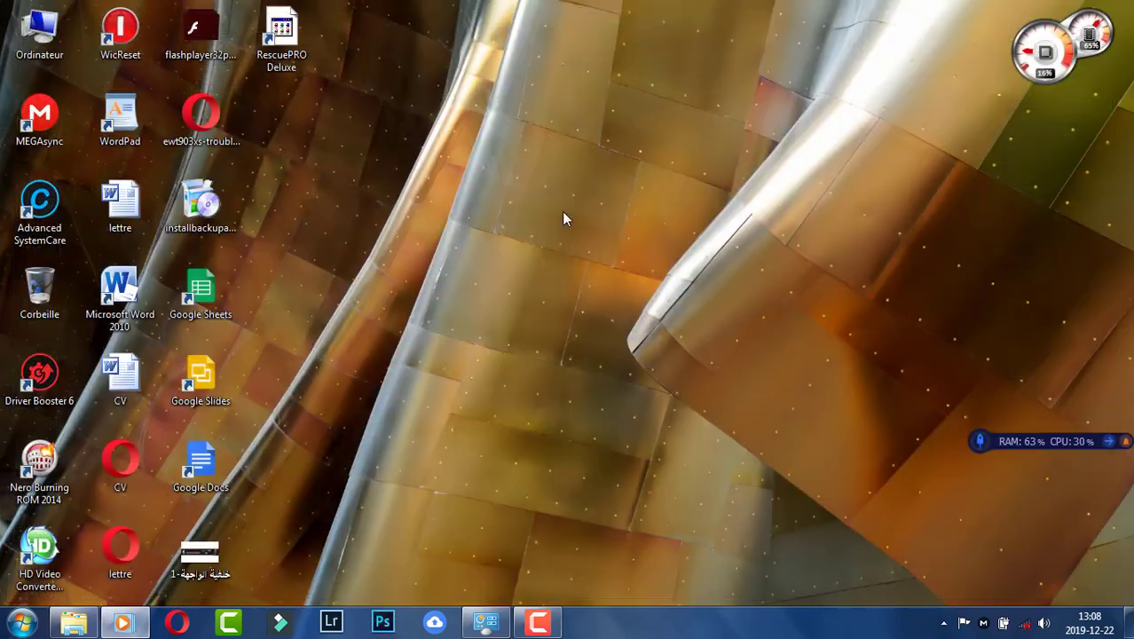
right_click(412, 193)
left_click(453, 242)
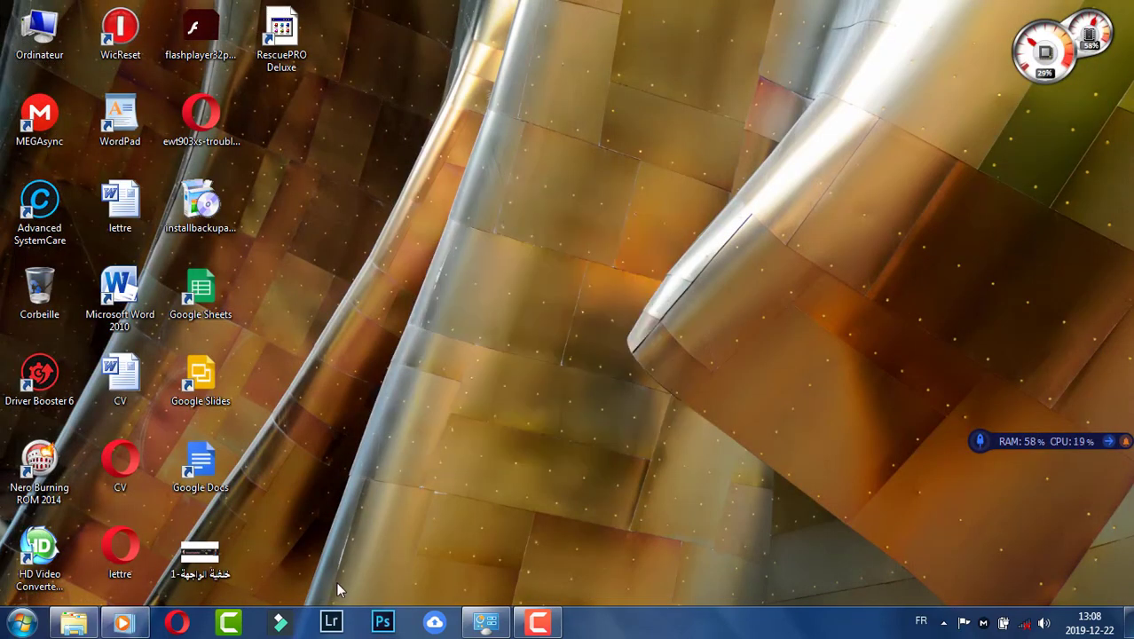
left_click(382, 621)
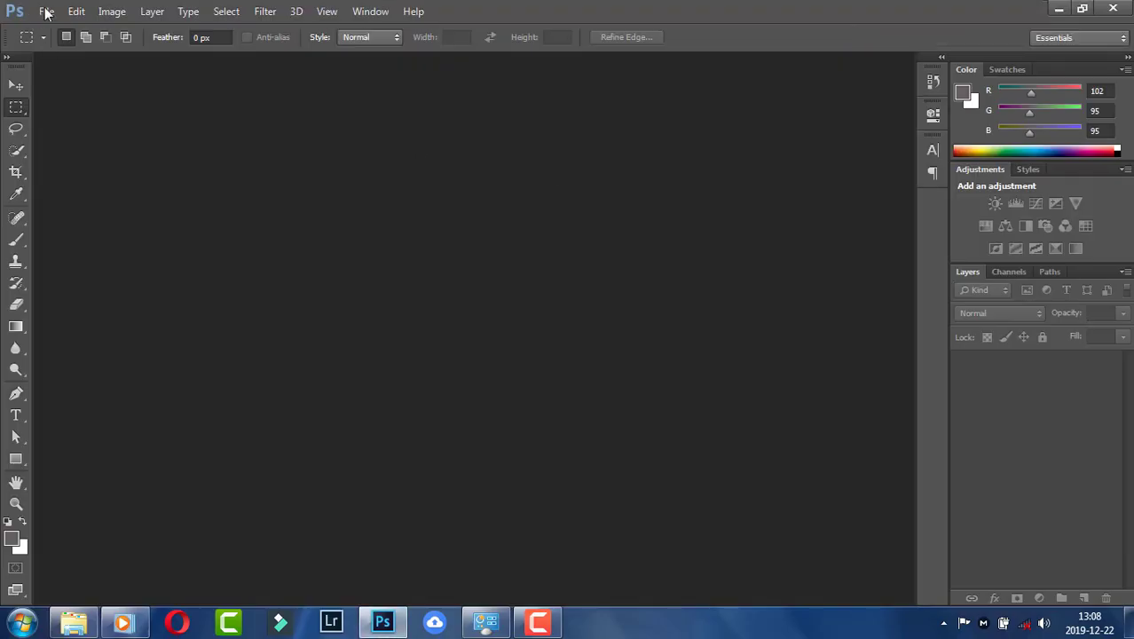
Create a new blank A4 CMYK document with the default settings.
left_click(47, 11)
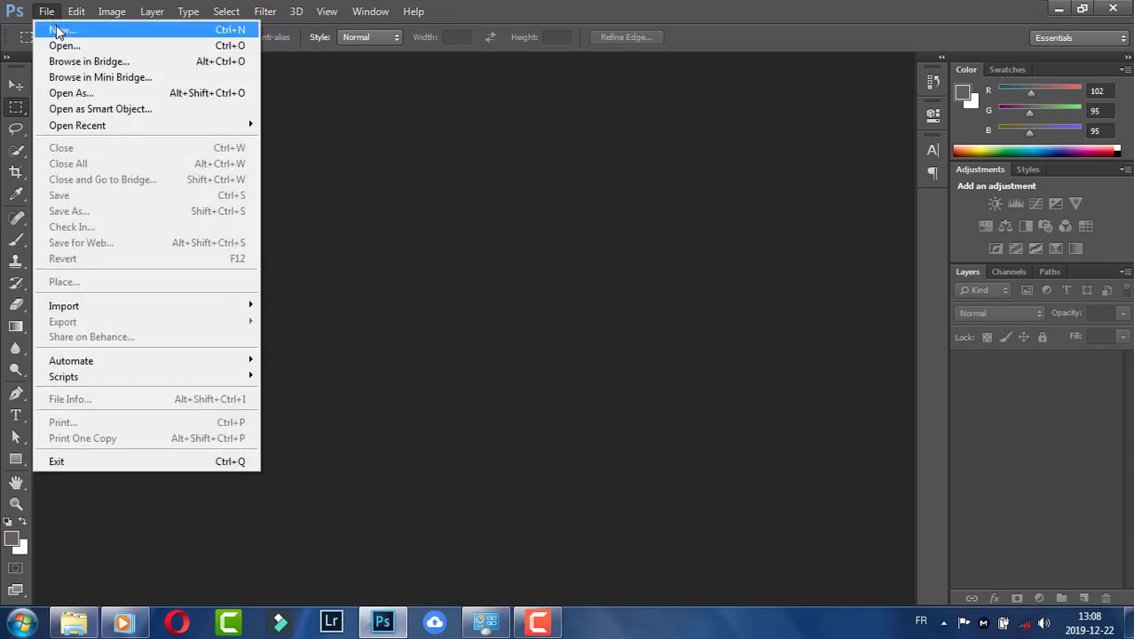
left_click(53, 24)
left_click(719, 146)
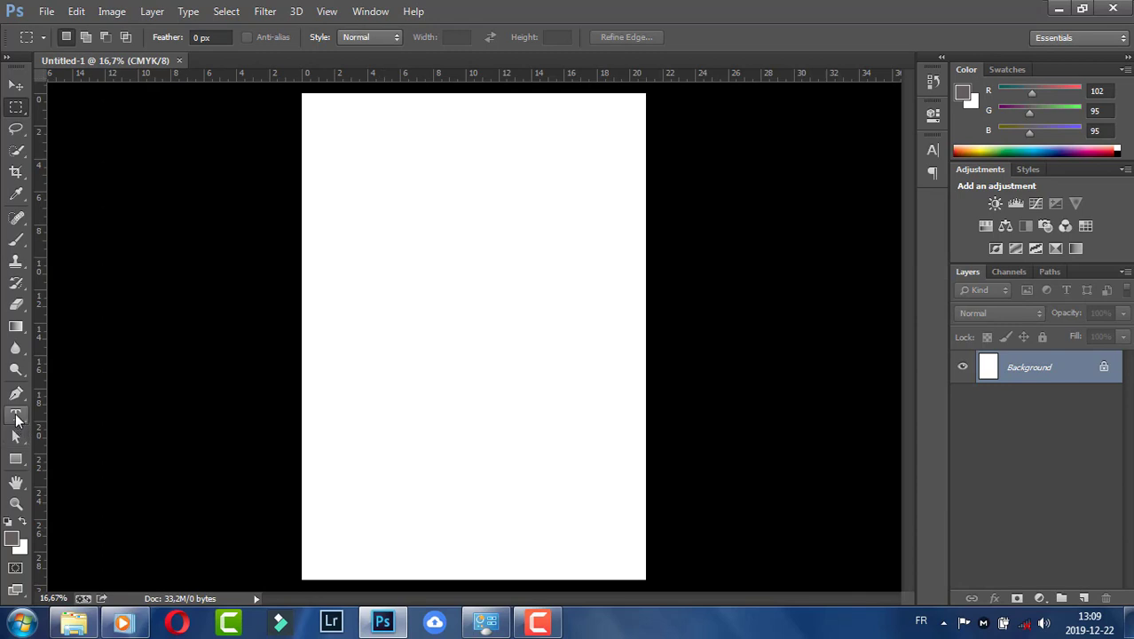
Start a text layer near the page top with the text colour set to black.
left_click(19, 419)
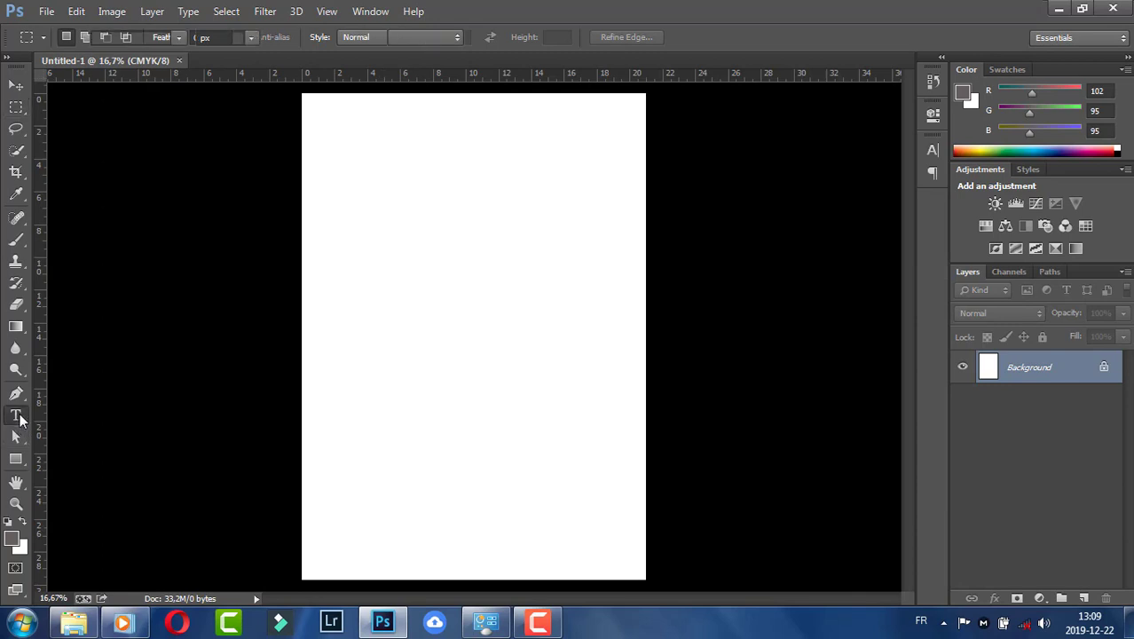
left_click(485, 196)
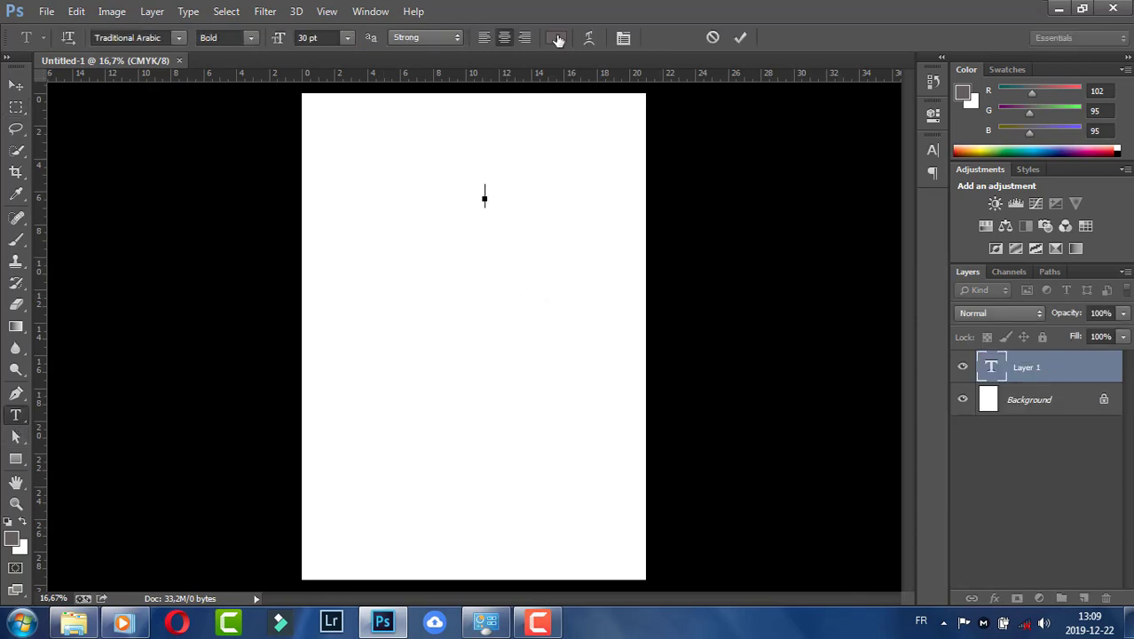
left_click(556, 37)
left_click(847, 378)
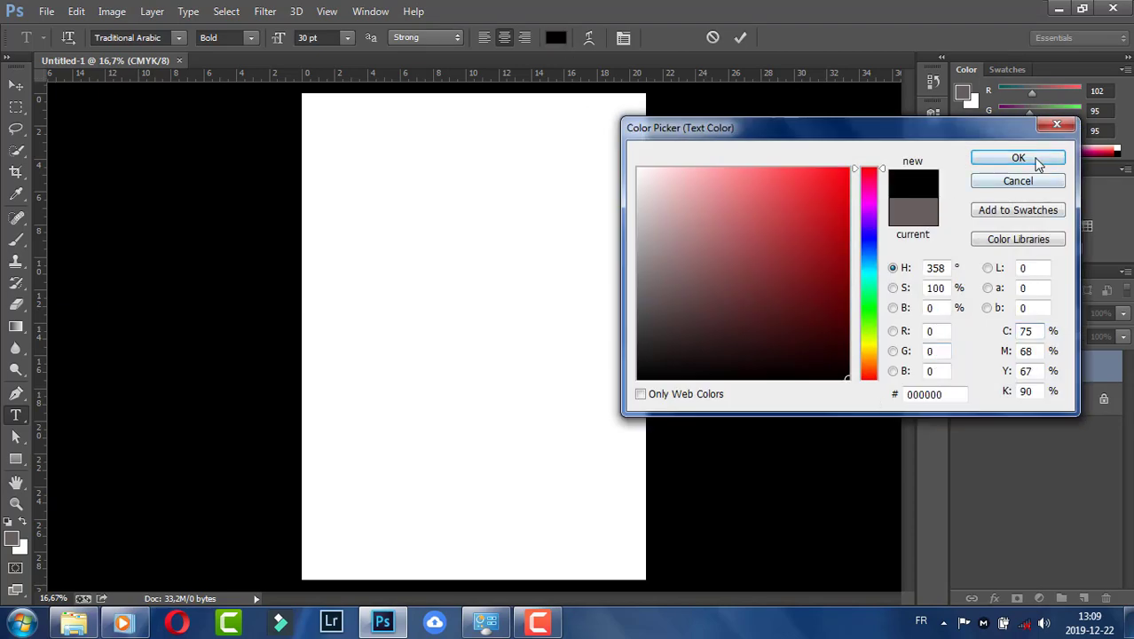
left_click(1019, 157)
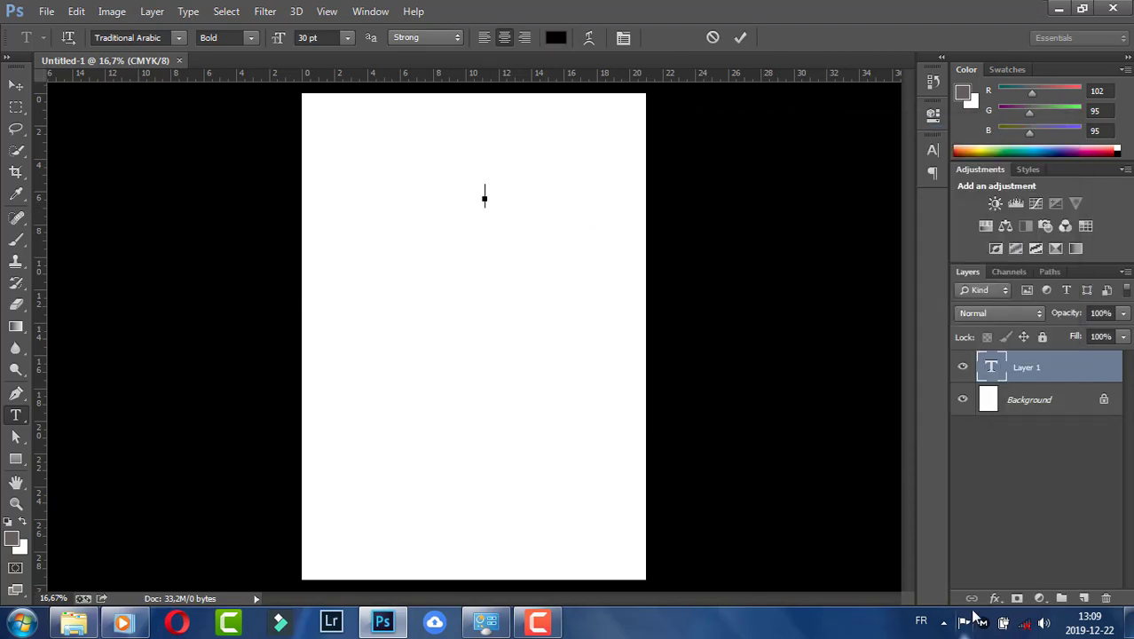
Switch the keyboard input language to Arabic.
left_click(943, 622)
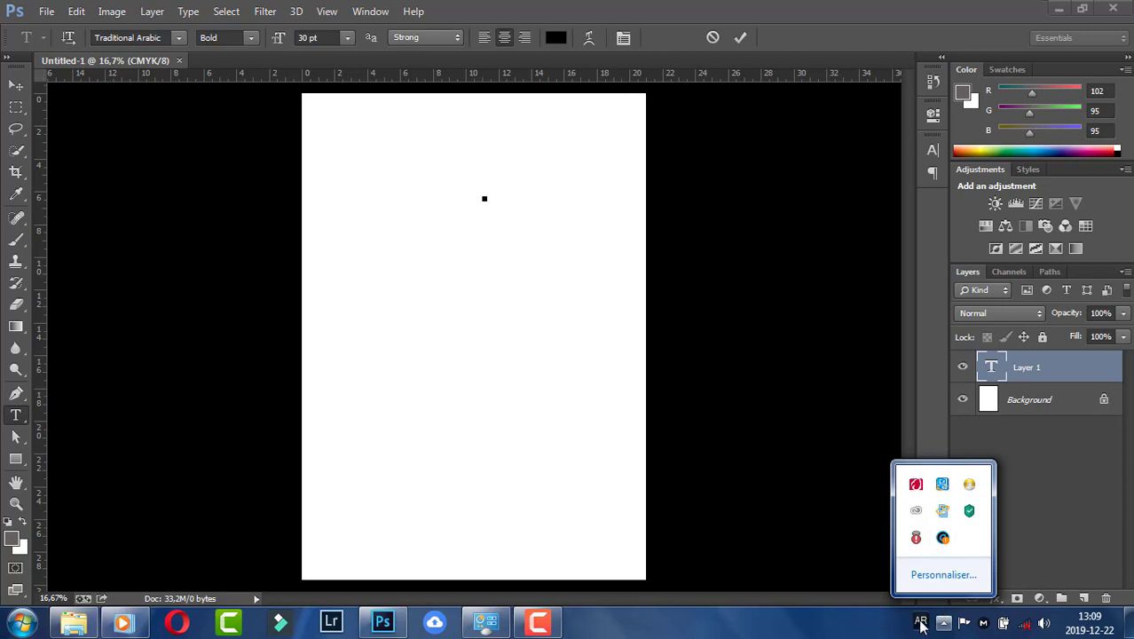
left_click(921, 624)
left_click(951, 552)
key("alt+shift")
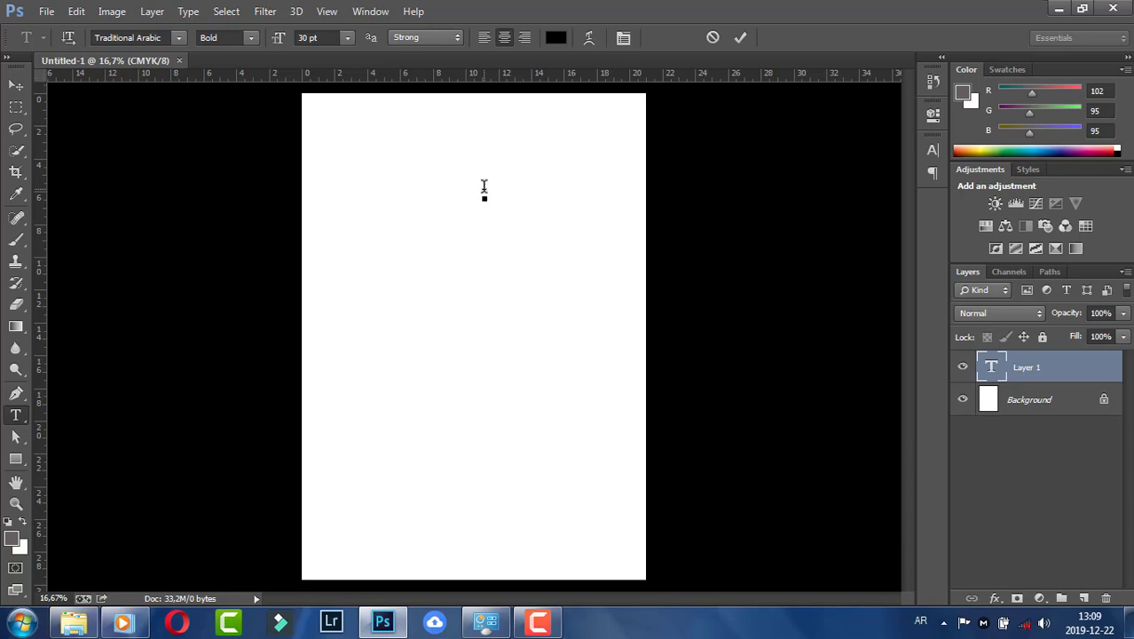
Enter the Basmala 'سم الله الرحمان الرحيم', enlarge it to 114,08 pt, and commit it across the page top.
type("سم")
type(" الله الرحم")
type("ان الرحي")
type("م")
mouse_move(544, 210)
left_mouse_down()
mouse_move(613, 277)
mouse_move(625, 273)
left_mouse_up()
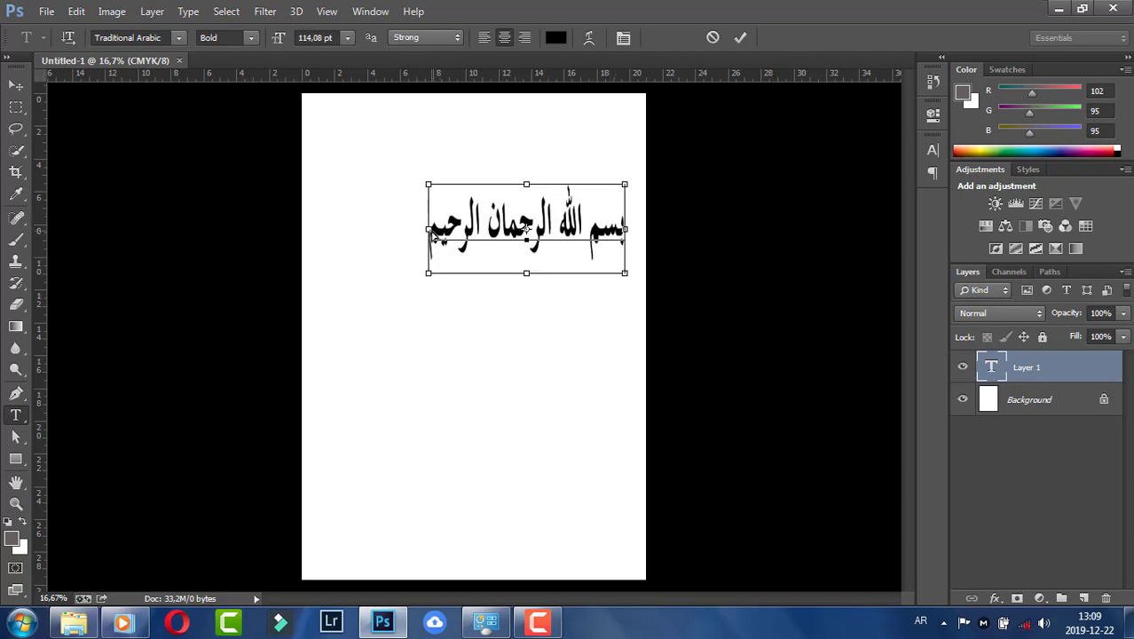
left_click_drag(432, 235, 348, 233)
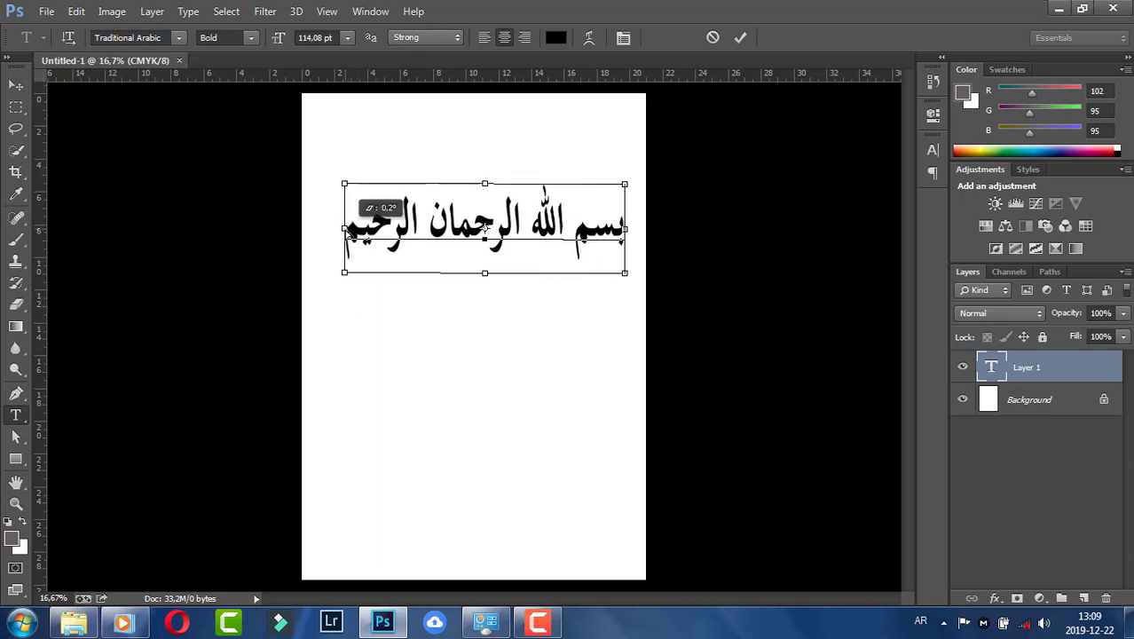
mouse_move(531, 336)
left_mouse_down()
mouse_move(514, 279)
mouse_move(426, 238)
left_mouse_up()
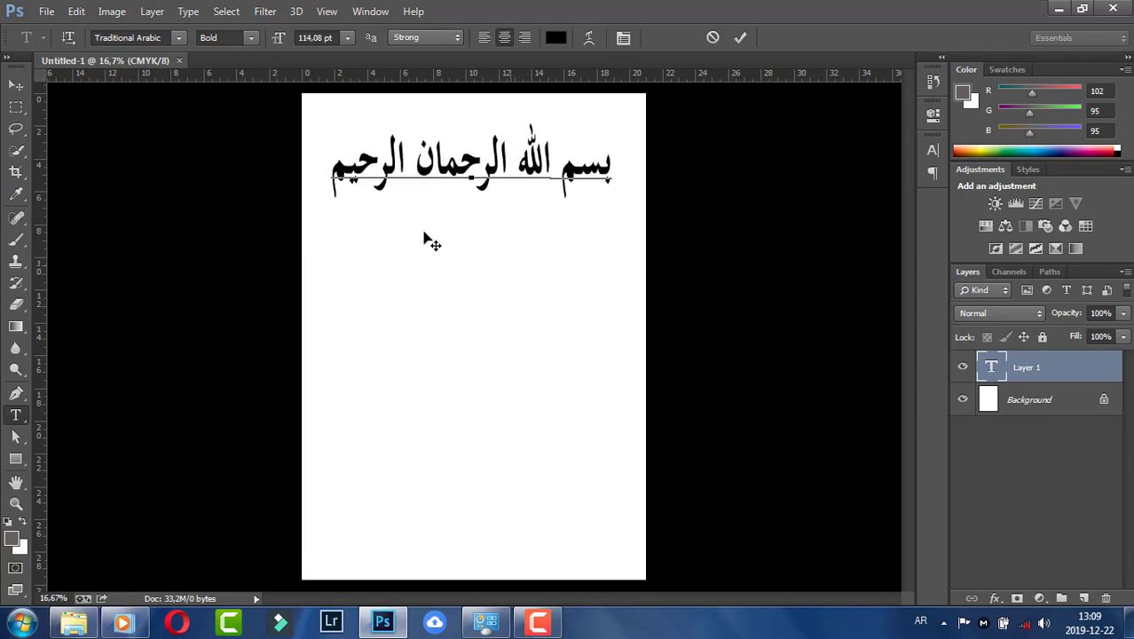
left_click(15, 84)
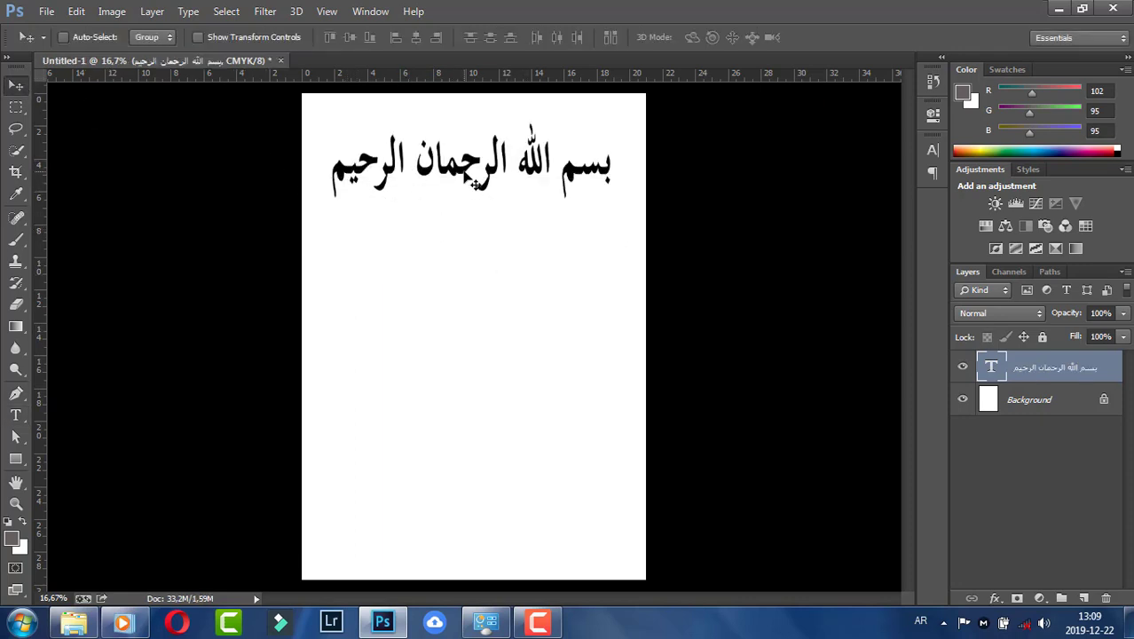